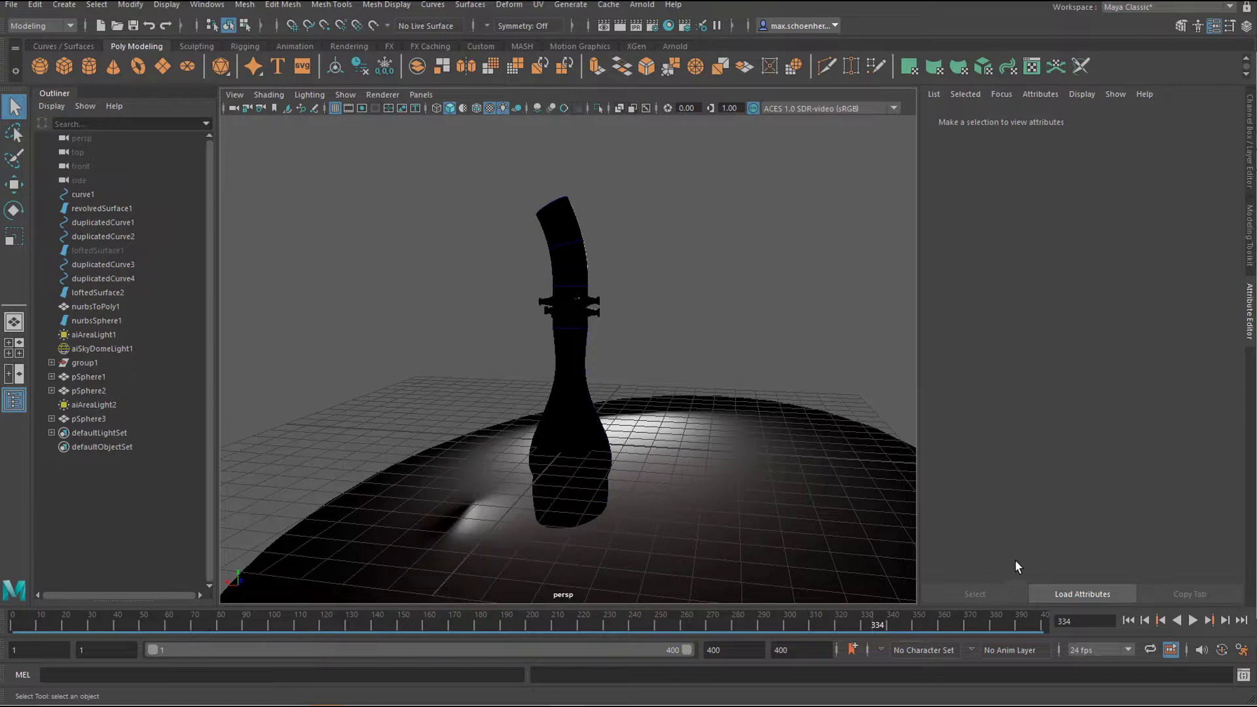
Examine the finished curved tube model and its bracketed middle section from several sides.
{"action": "left_click_drag", "start_coordinate": [862, 455], "coordinate": [606, 417], "text": "alt"}
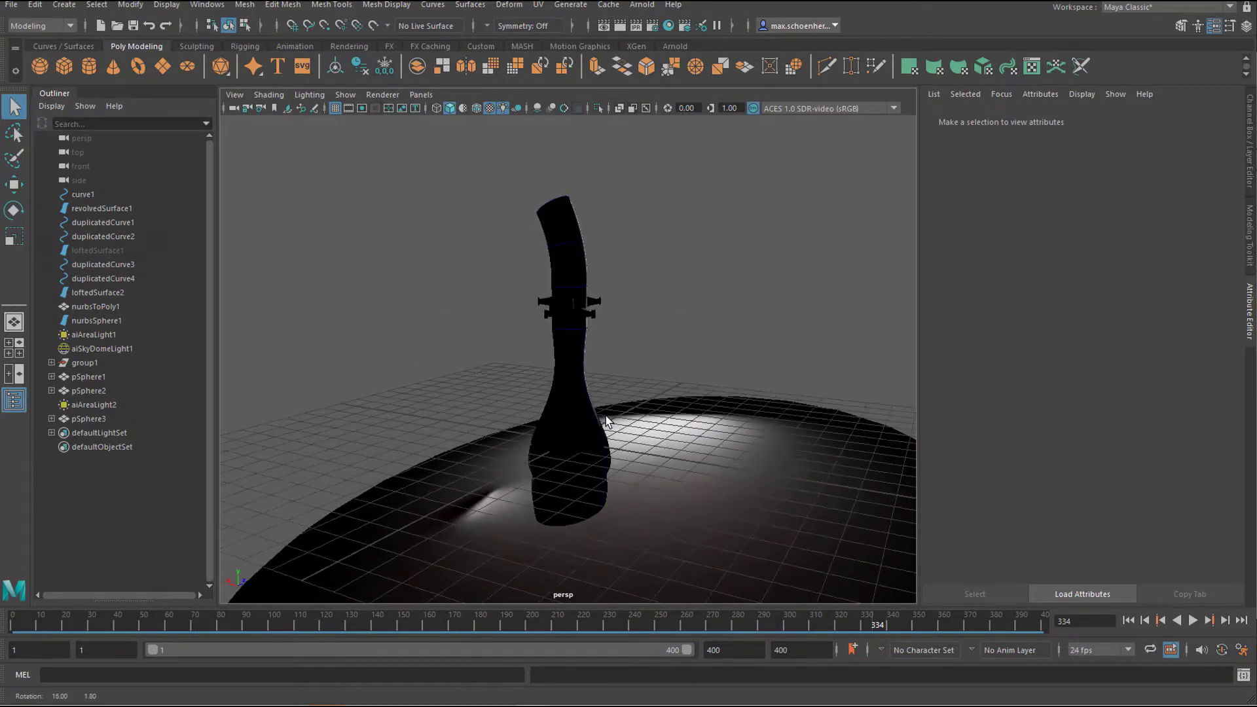
{"action": "left_click_drag", "start_coordinate": [698, 440], "coordinate": [477, 462], "text": "alt"}
{"action": "right_click_drag", "start_coordinate": [610, 433], "coordinate": [693, 384], "text": "alt"}
{"action": "middle_click_drag", "start_coordinate": [660, 361], "coordinate": [656, 432], "text": "alt"}
{"action": "right_click_drag", "start_coordinate": [653, 431], "coordinate": [722, 424], "text": "alt"}
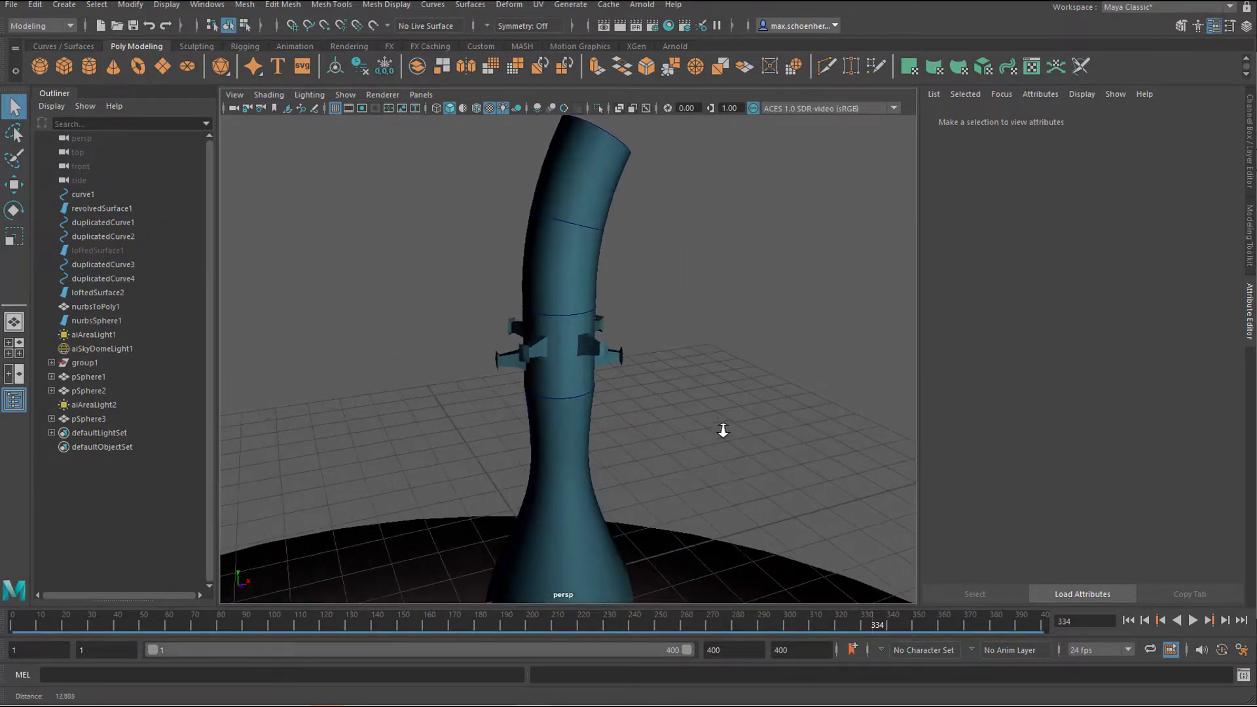
{"action": "middle_click_drag", "start_coordinate": [721, 416], "coordinate": [701, 494], "text": "alt"}
Shift the curve halfway up the bent neck sideways in both directions to test how the lofted surface follows.
{"action": "right_click_drag", "start_coordinate": [646, 483], "coordinate": [742, 490], "text": "alt"}
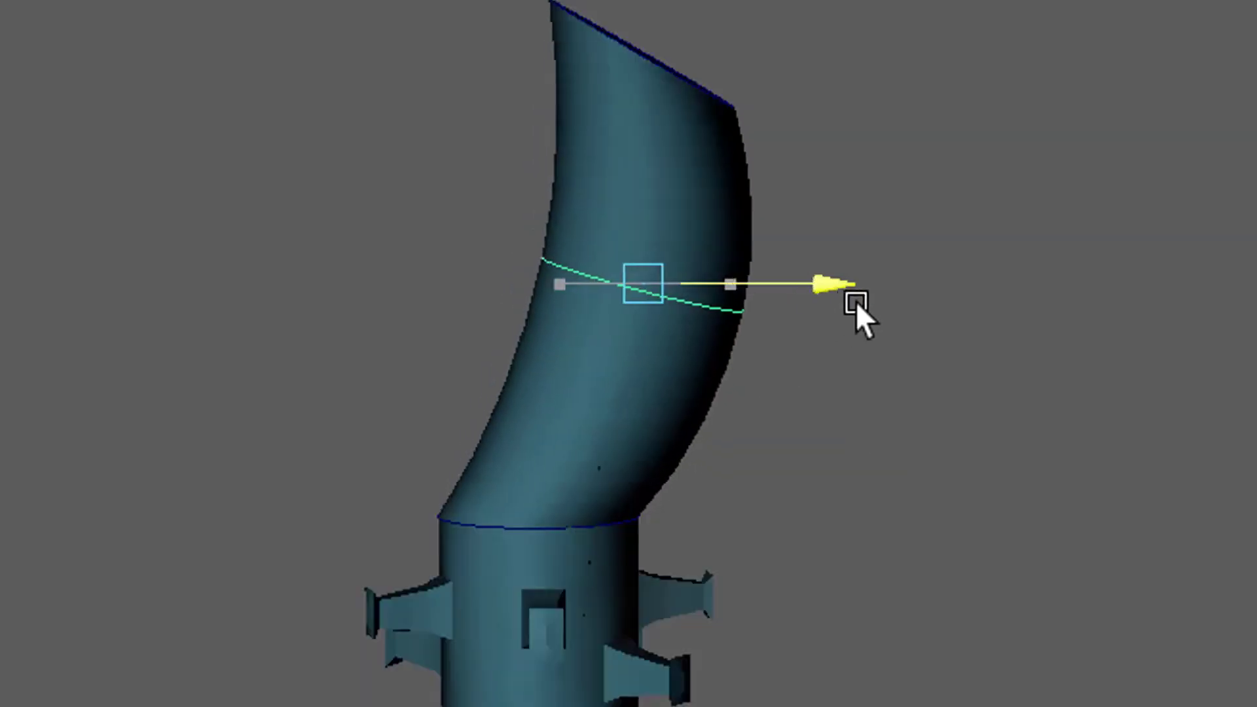
{"action": "left_click_drag", "start_coordinate": [858, 308], "coordinate": [753, 332]}
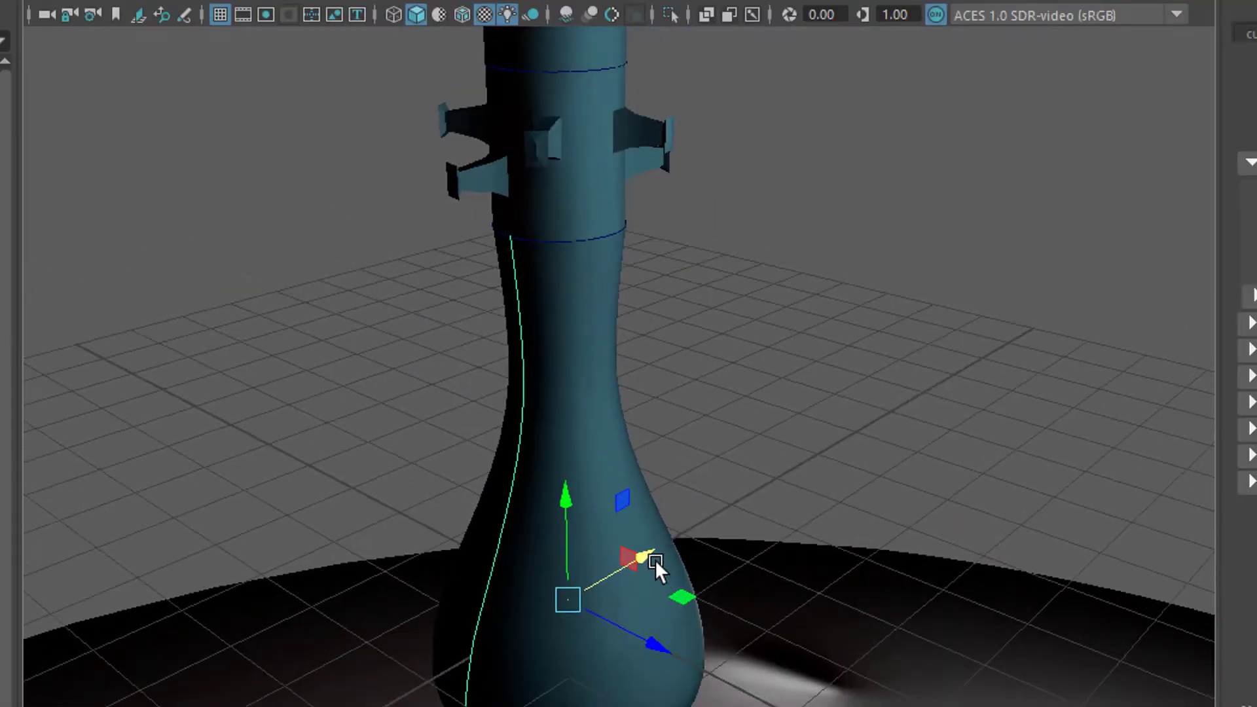
{"action": "left_click_drag", "start_coordinate": [655, 559], "coordinate": [690, 572]}
{"action": "left_click_drag", "start_coordinate": [787, 596], "coordinate": [690, 595], "text": "alt"}
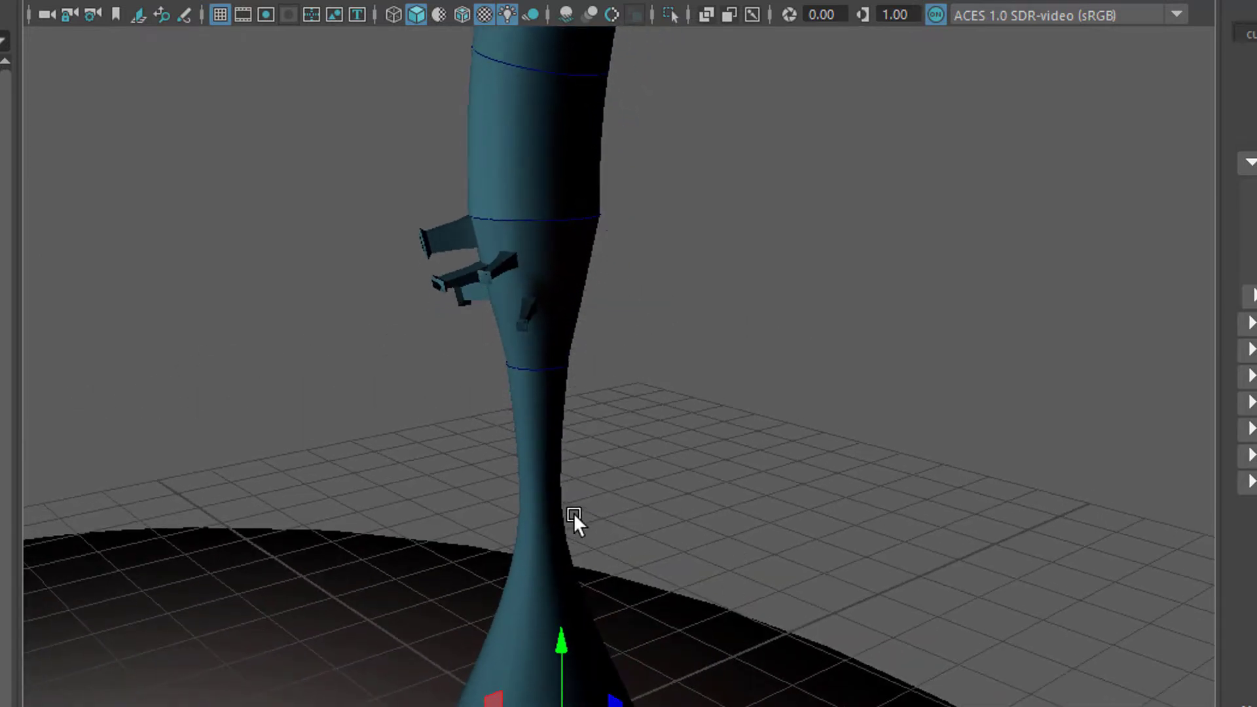
Select the bracketed polygon section and the revolved base in turn and examine how they join.
{"action": "left_click", "coordinate": [550, 262]}
{"action": "left_click_drag", "start_coordinate": [511, 483], "coordinate": [757, 351], "text": "alt"}
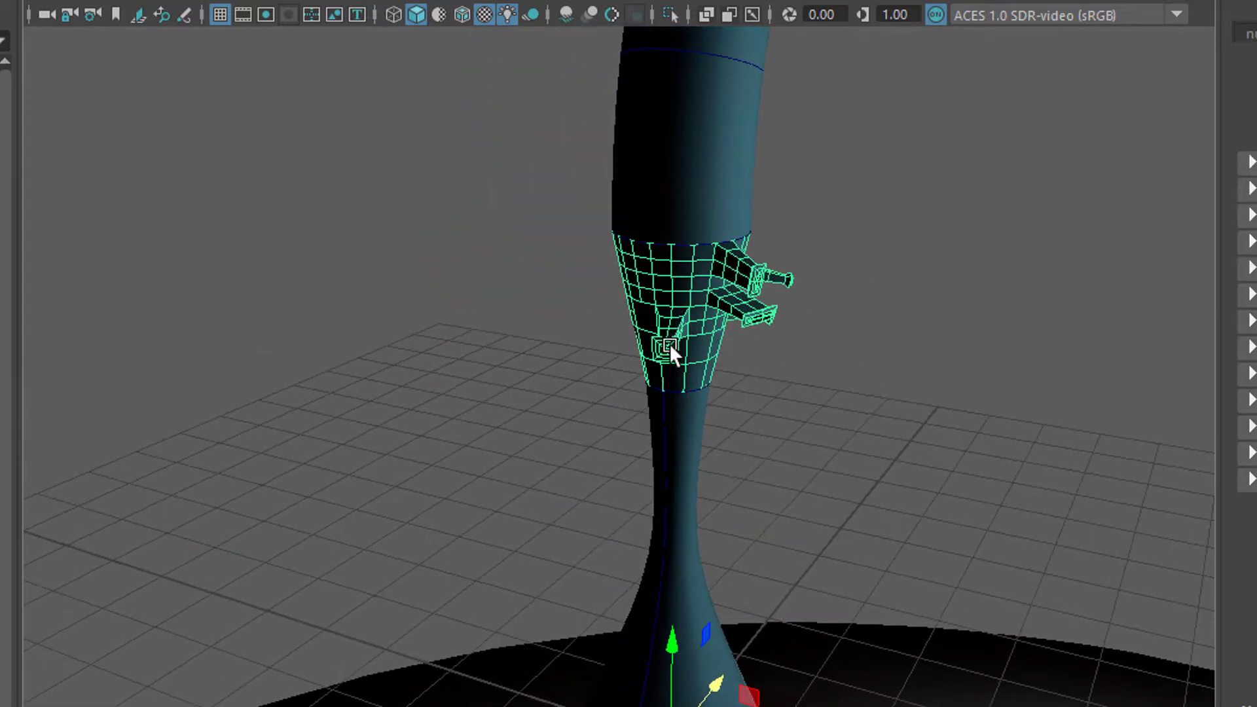
{"action": "left_click_drag", "start_coordinate": [639, 443], "coordinate": [353, 468], "text": "alt"}
{"action": "left_click", "coordinate": [547, 237]}
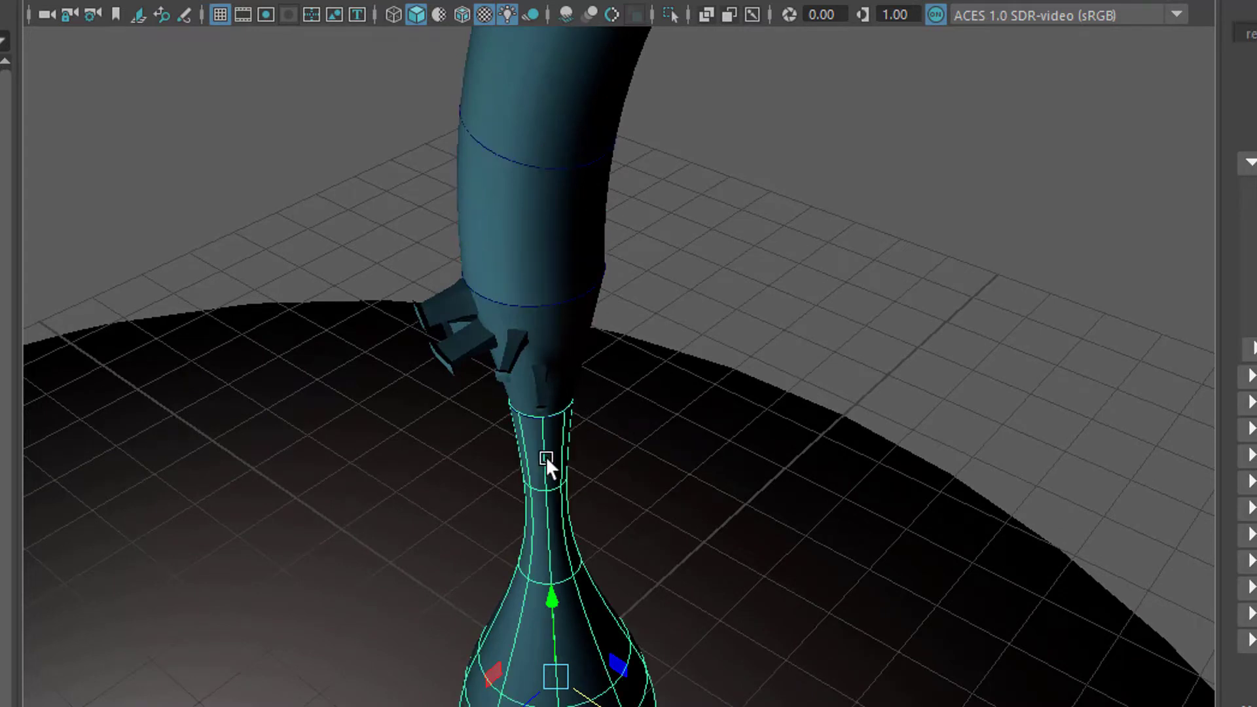
{"action": "left_click", "coordinate": [559, 336]}
{"action": "left_click_drag", "start_coordinate": [718, 485], "coordinate": [755, 506], "text": "alt"}
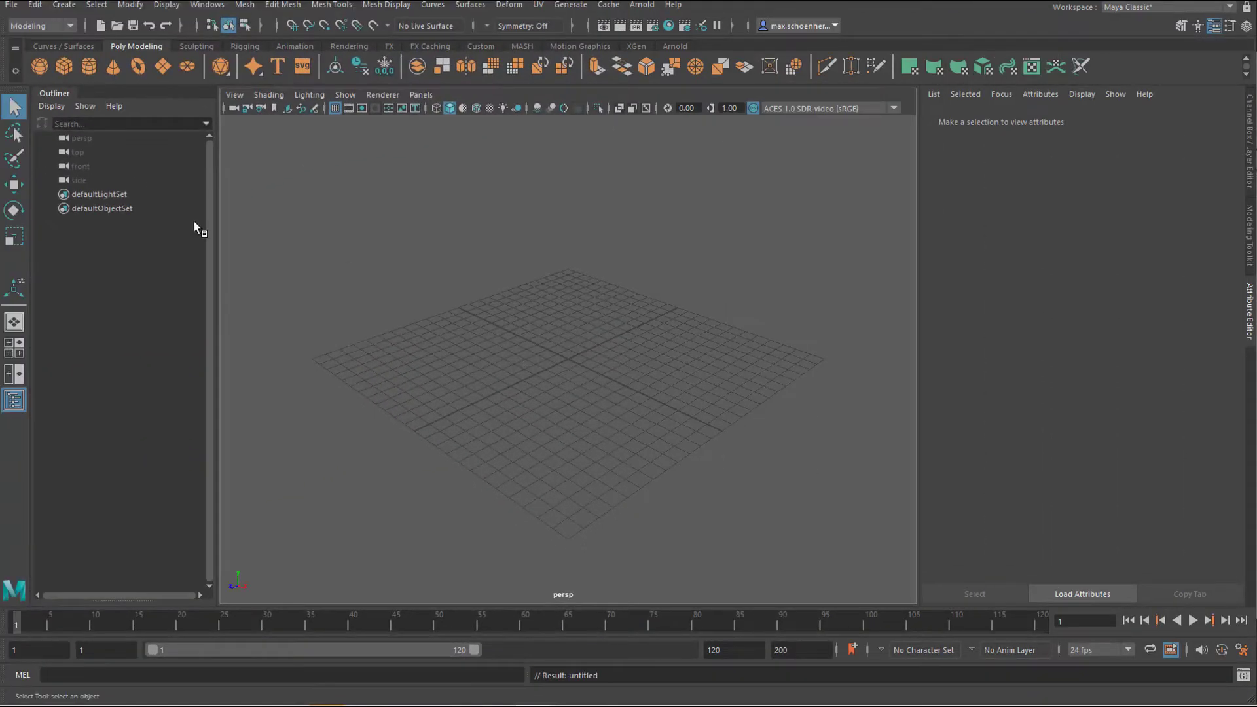
Create a NURBS circle at the origin of the empty scene.
{"action": "left_click", "coordinate": [75, 45]}
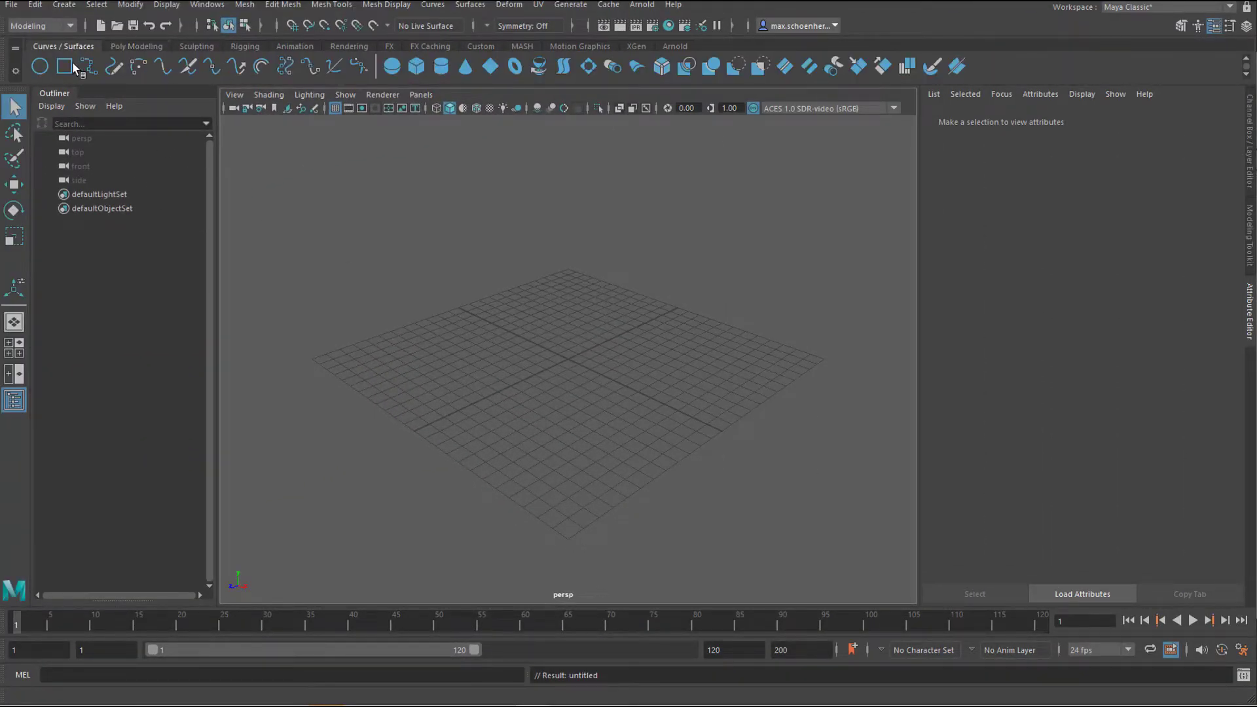
{"action": "left_click", "coordinate": [40, 70]}
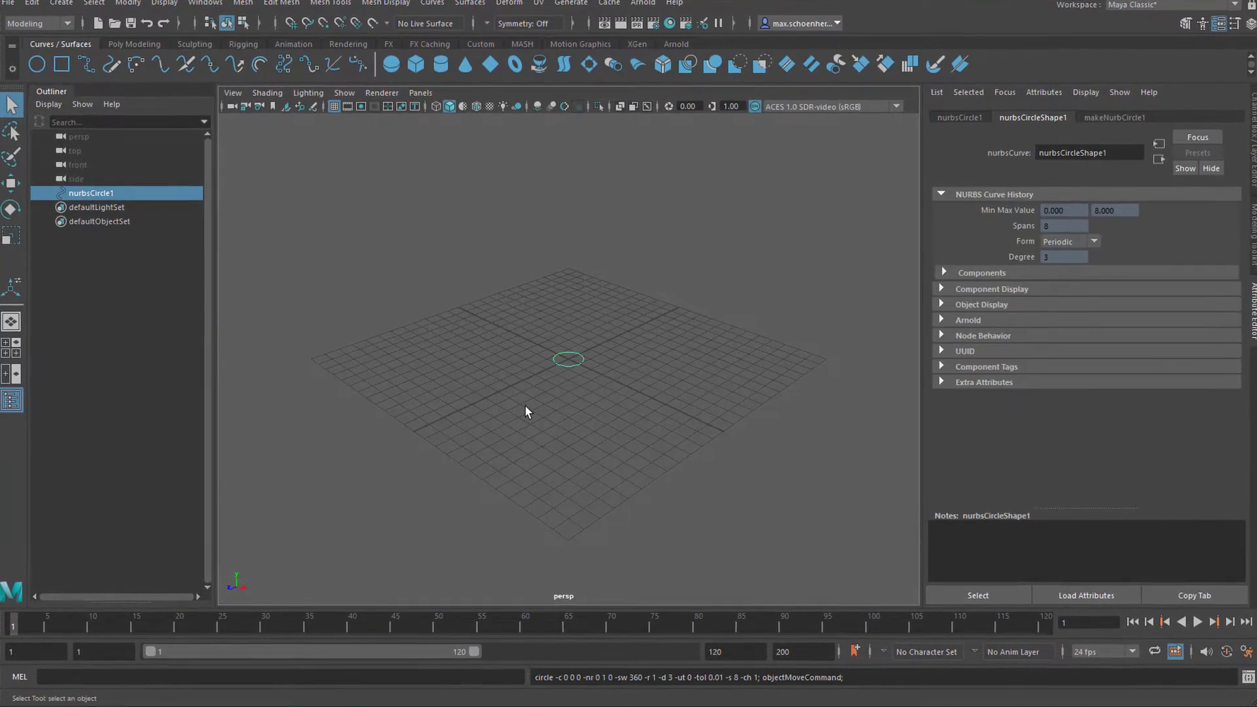
{"action": "right_click_drag", "start_coordinate": [553, 419], "coordinate": [721, 440], "text": "alt"}
Duplicate the circle, raise the copy vertically above the original and scale it down slightly.
{"action": "key", "text": "ctrl+d"}
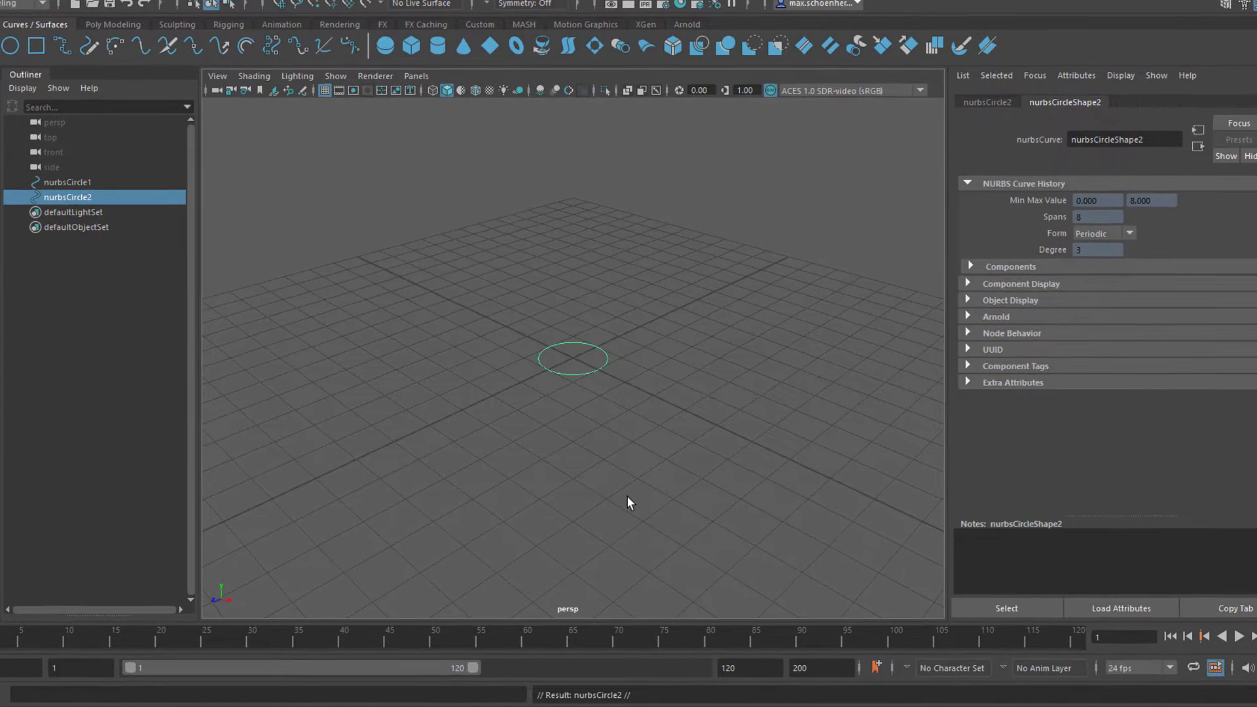
{"action": "key", "text": "w"}
{"action": "left_click_drag", "start_coordinate": [582, 329], "coordinate": [607, 223]}
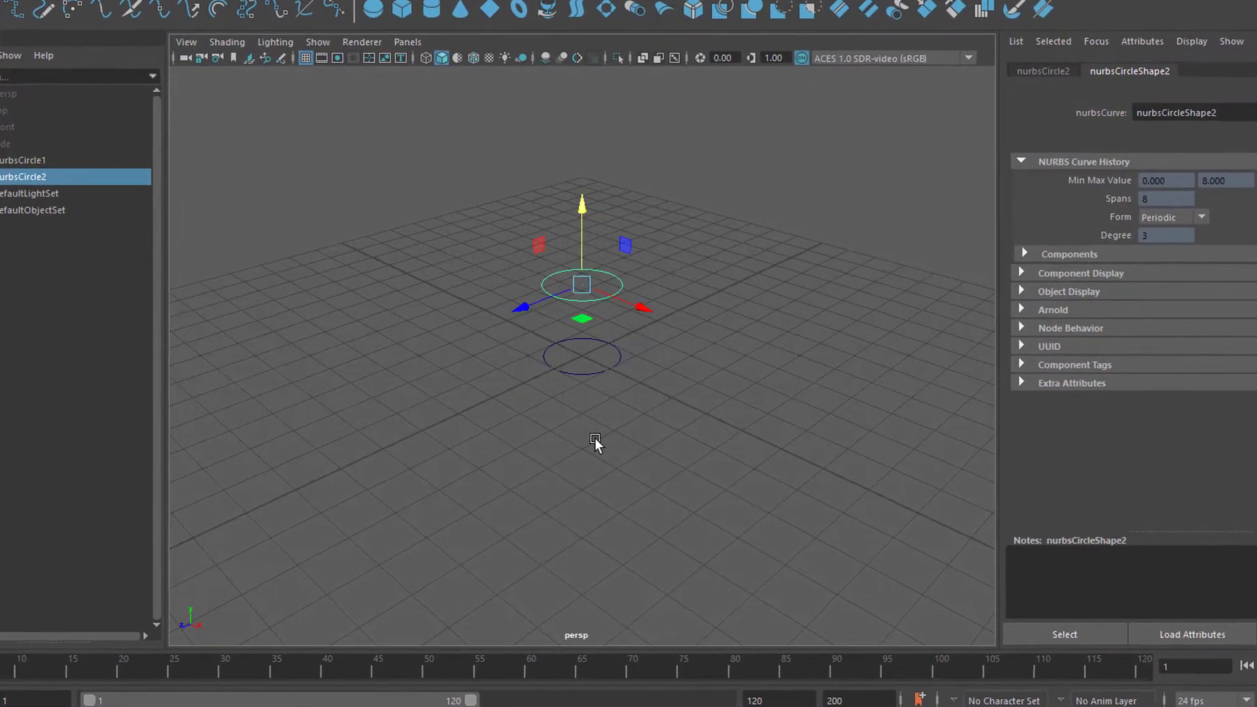
{"action": "key", "text": "r"}
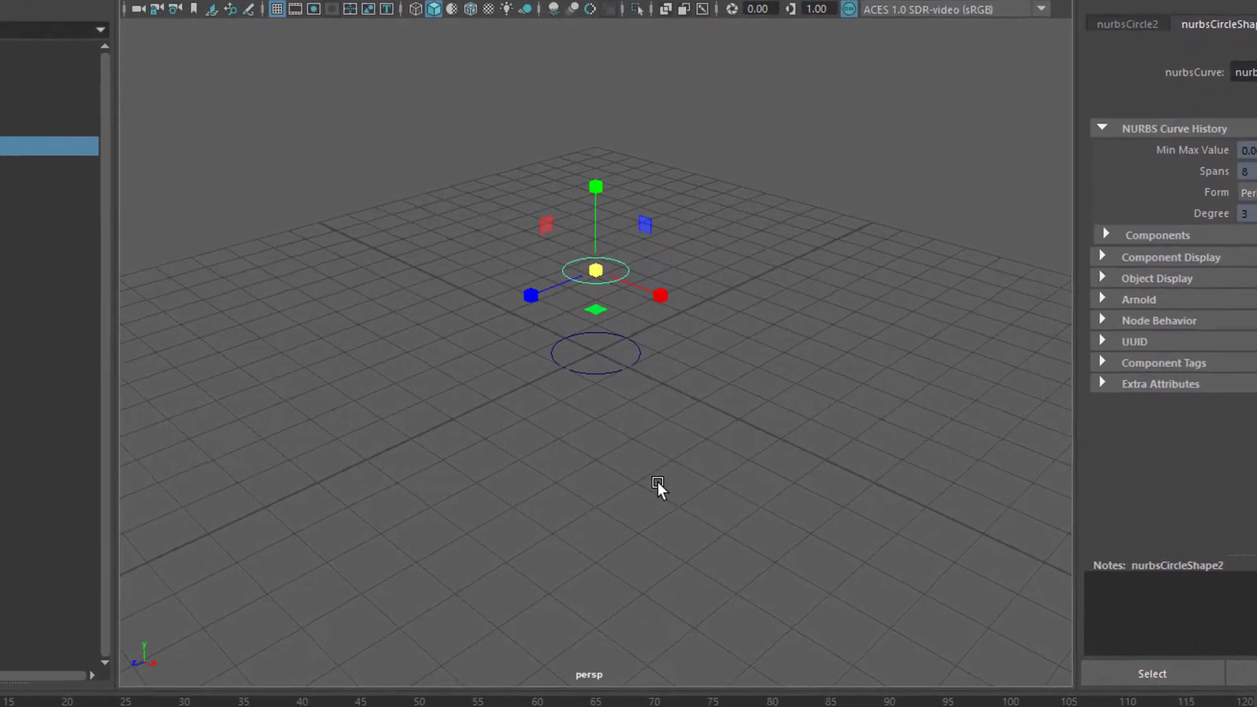
Change the perspective view's background to a lighter grey.
{"action": "key", "text": "alt+b"}
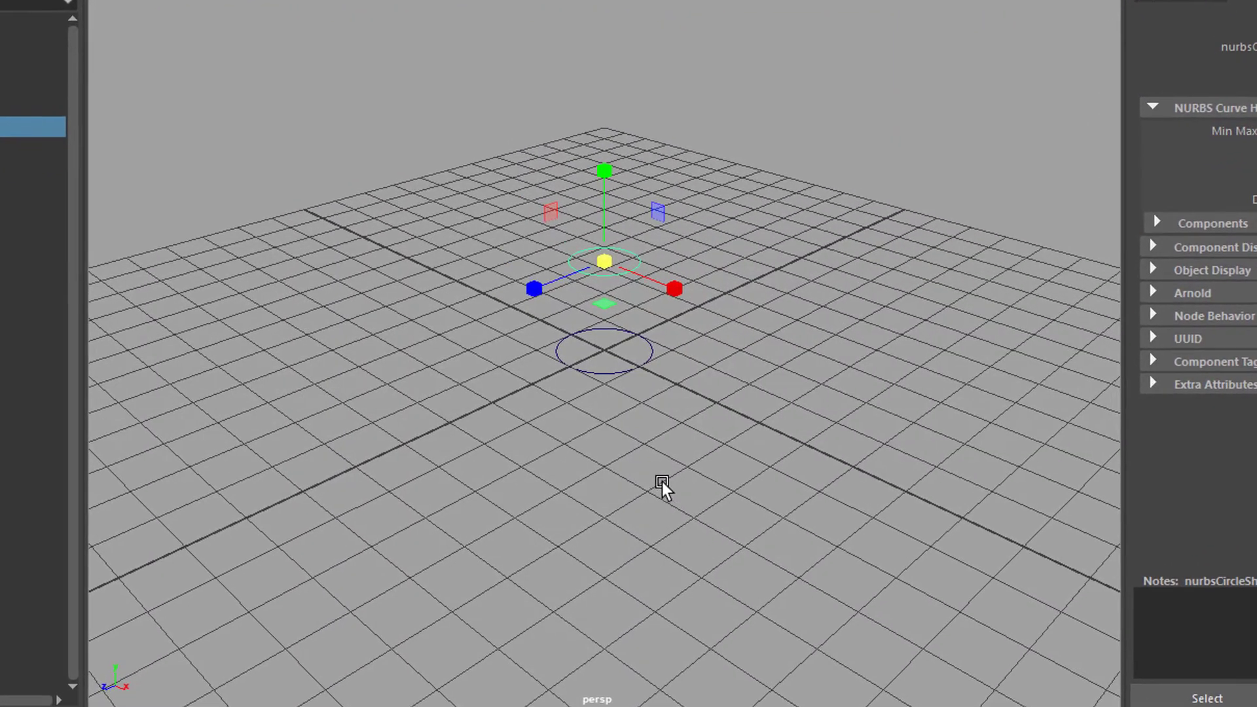
{"action": "middle_click_drag", "start_coordinate": [662, 482], "coordinate": [643, 565], "text": "alt"}
{"action": "mouse_move", "coordinate": [643, 564]}
{"action": "left_mouse_down", "text": "alt"}
{"action": "mouse_move", "coordinate": [682, 525]}
{"action": "mouse_move", "coordinate": [664, 551]}
{"action": "left_mouse_up", "text": "alt"}
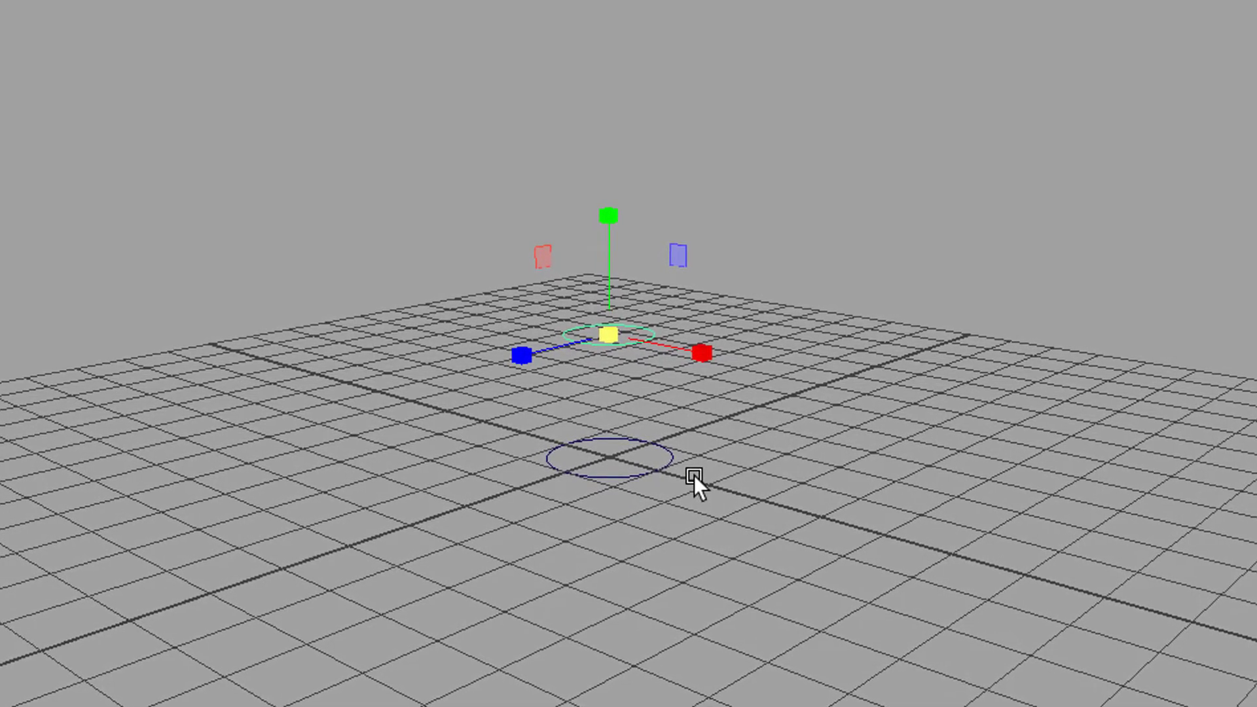
Duplicate the raised circle with its transform to make a third, higher and smaller circle, and tilt it slightly.
{"action": "key", "text": "shift+d"}
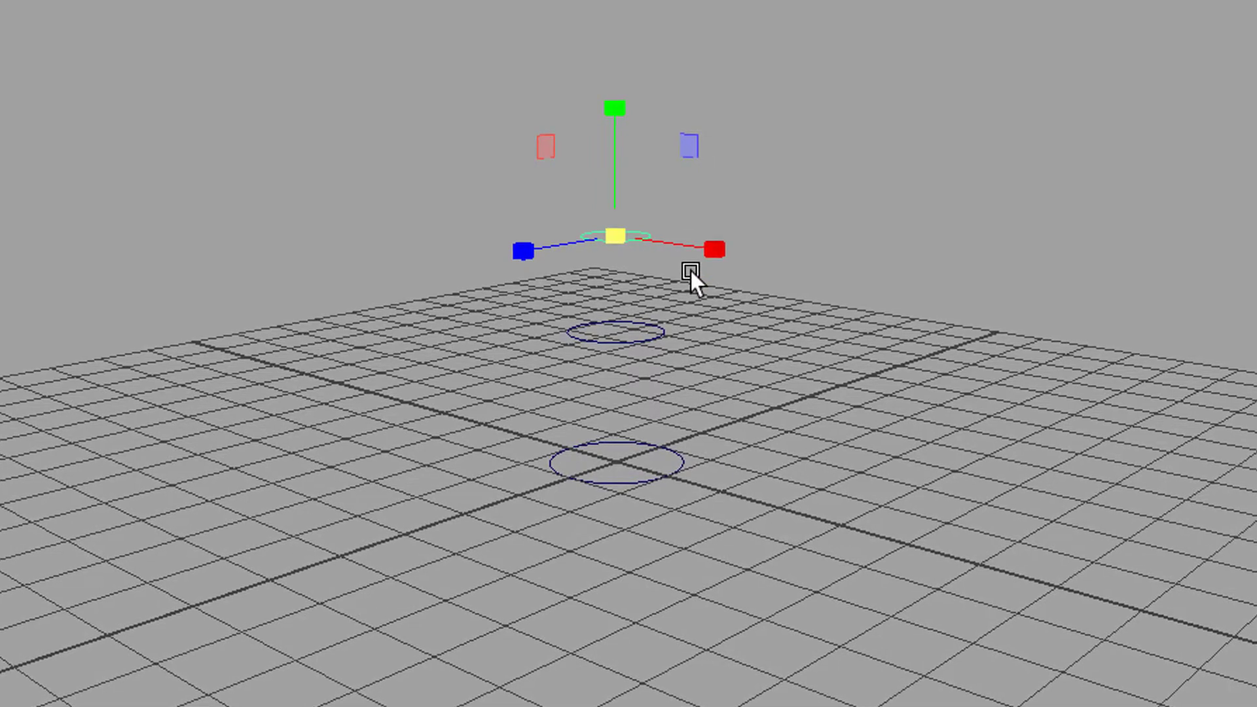
{"action": "key", "text": "e"}
{"action": "left_click_drag", "start_coordinate": [693, 266], "coordinate": [815, 384]}
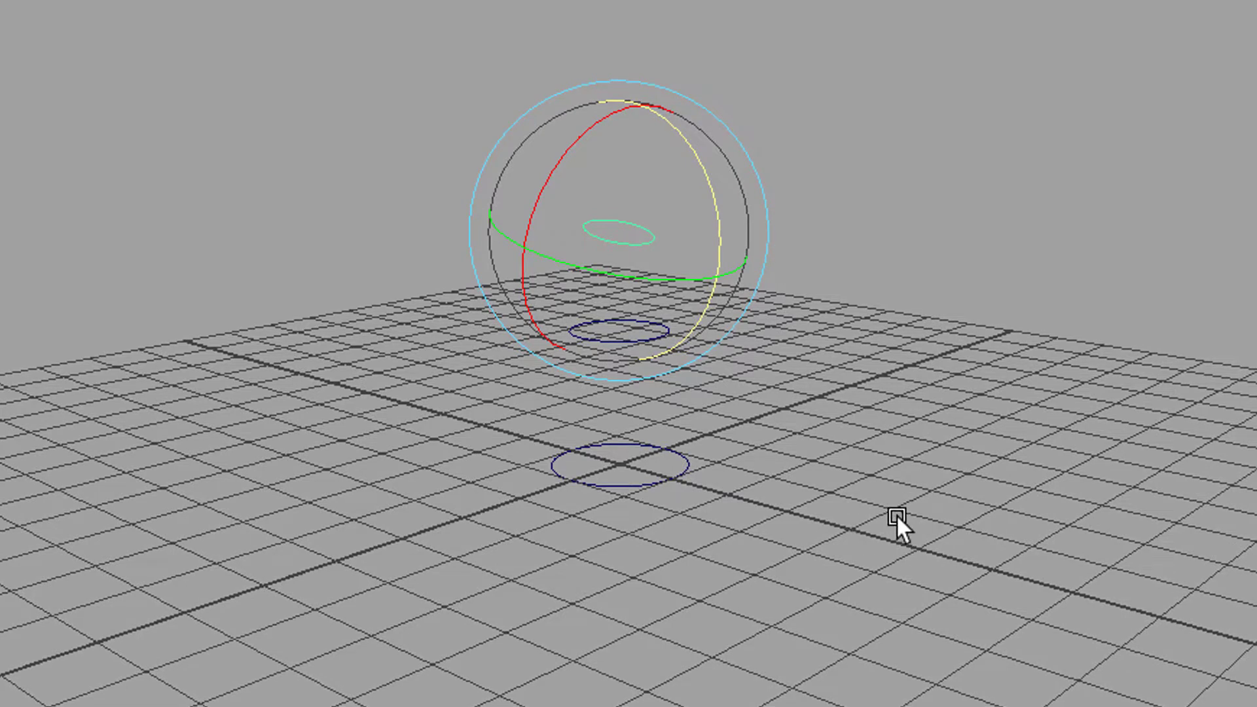
Loft a surface through the three circles, selected from lowest to highest.
{"action": "left_click", "coordinate": [638, 485]}
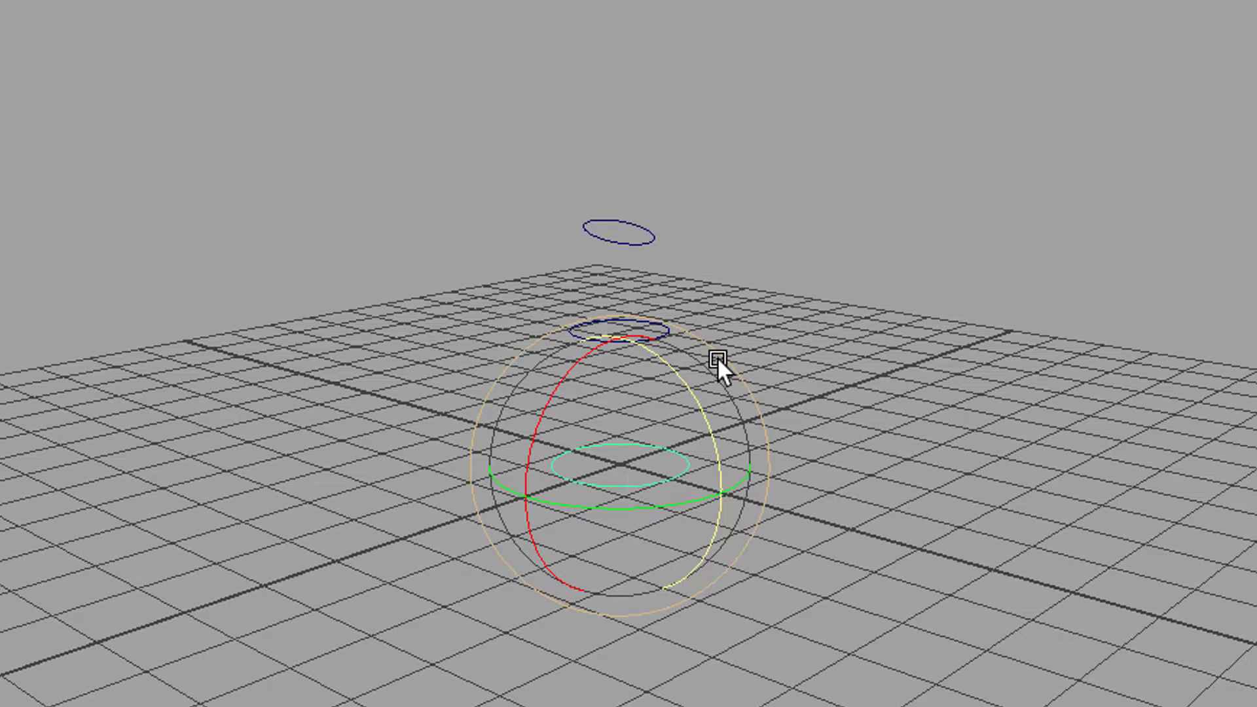
{"action": "key", "text": "q"}
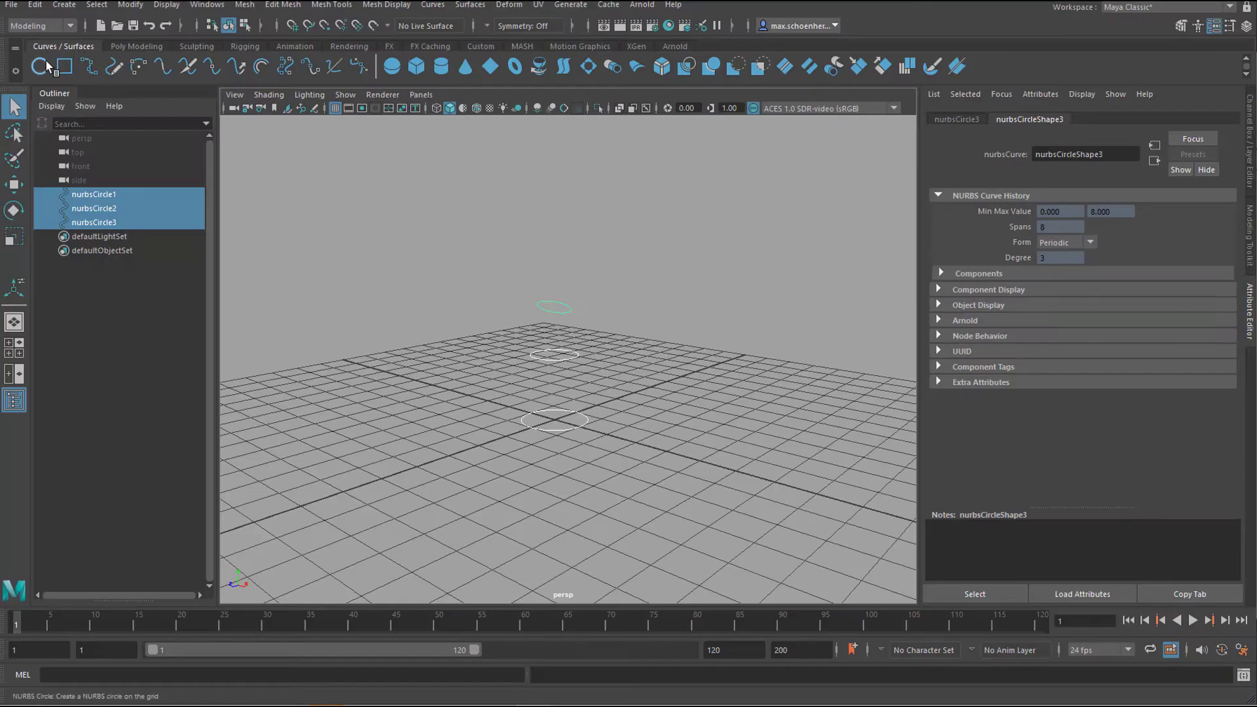
{"action": "left_click", "coordinate": [564, 69]}
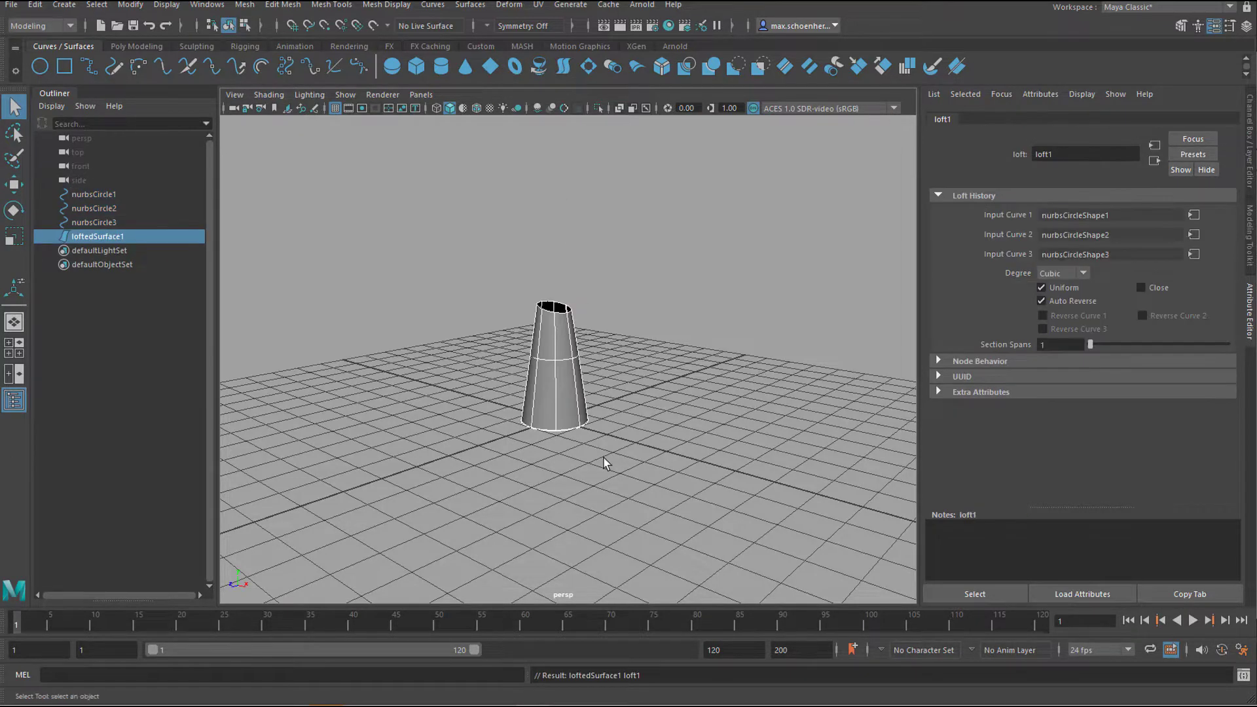
Duplicate nurbsCircle3 at the loft's upper end and raise the copy above it.
{"action": "left_click_drag", "start_coordinate": [605, 464], "coordinate": [550, 494], "text": "alt"}
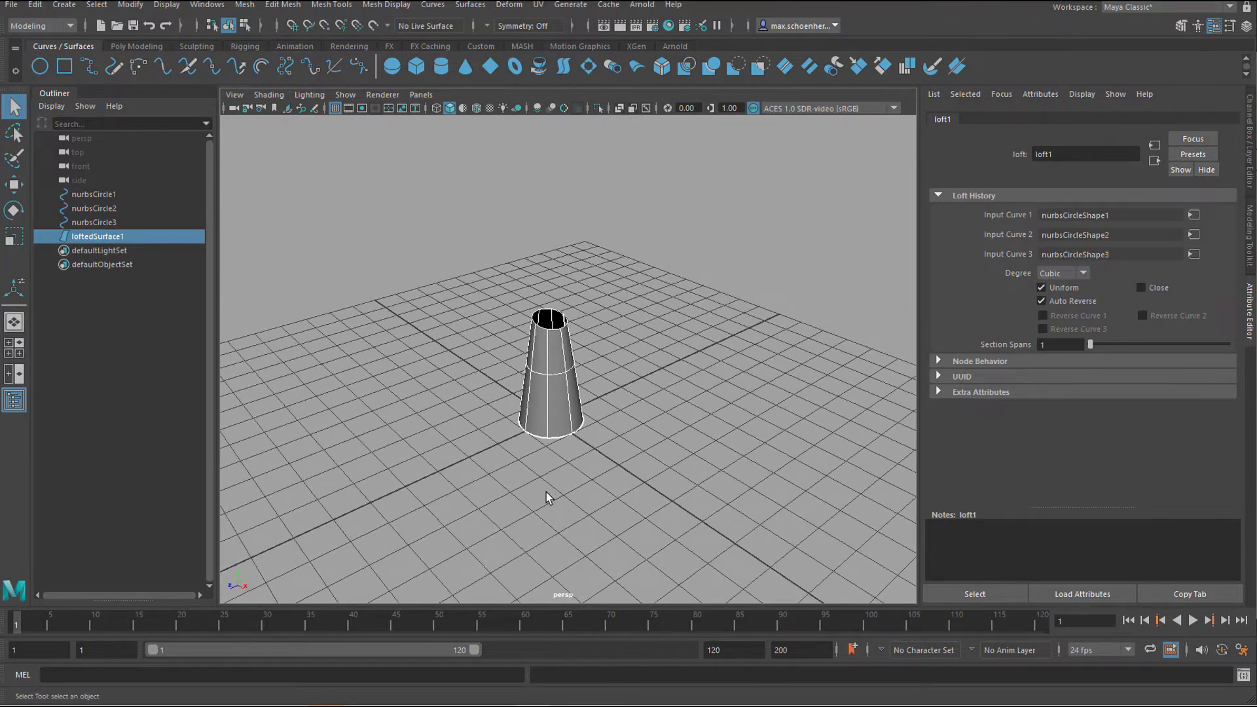
{"action": "left_click_drag", "start_coordinate": [608, 496], "coordinate": [580, 474], "text": "alt"}
{"action": "right_click_drag", "start_coordinate": [526, 502], "coordinate": [599, 502], "text": "alt"}
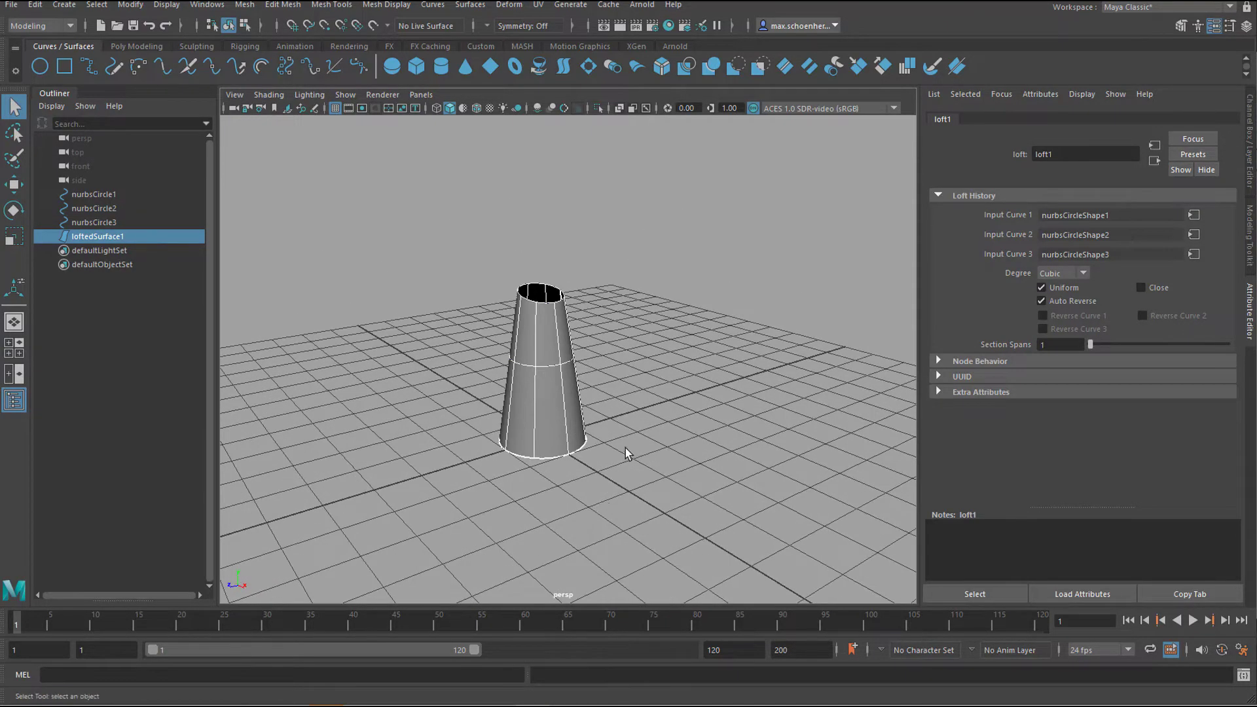
{"action": "middle_click_drag", "start_coordinate": [635, 453], "coordinate": [679, 483], "text": "alt"}
{"action": "left_click_drag", "start_coordinate": [679, 481], "coordinate": [643, 489], "text": "alt"}
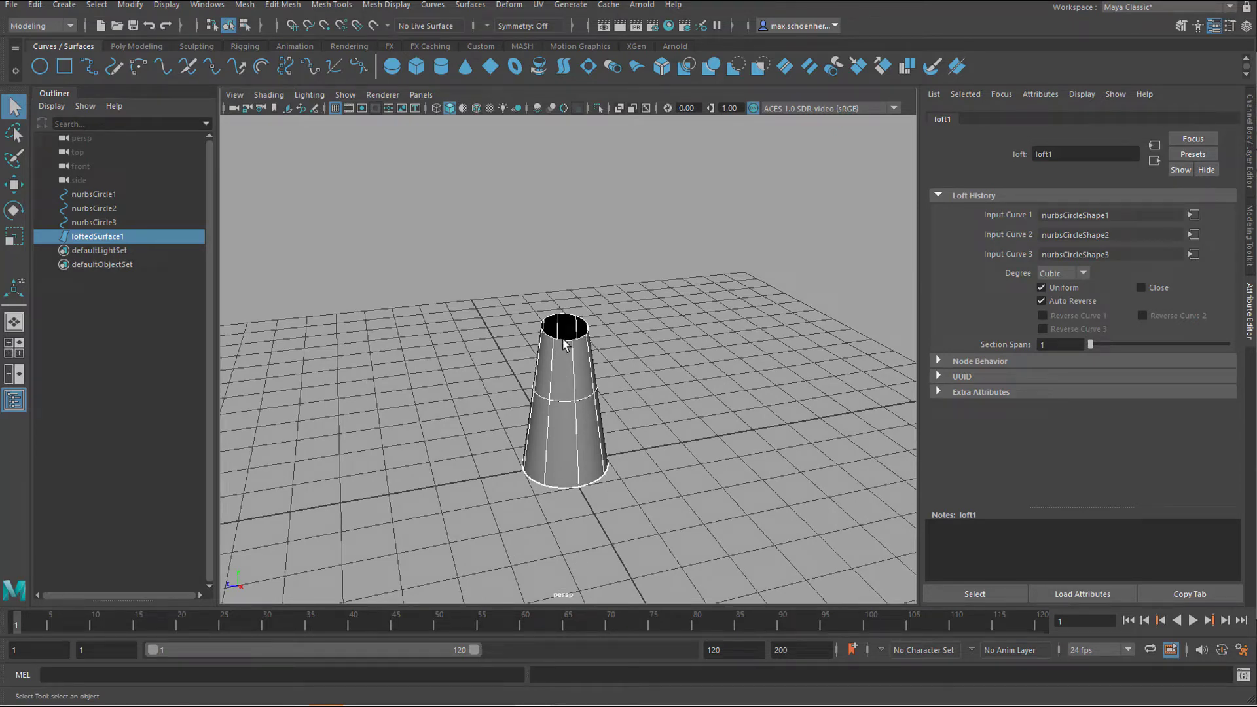
{"action": "left_click", "coordinate": [114, 223]}
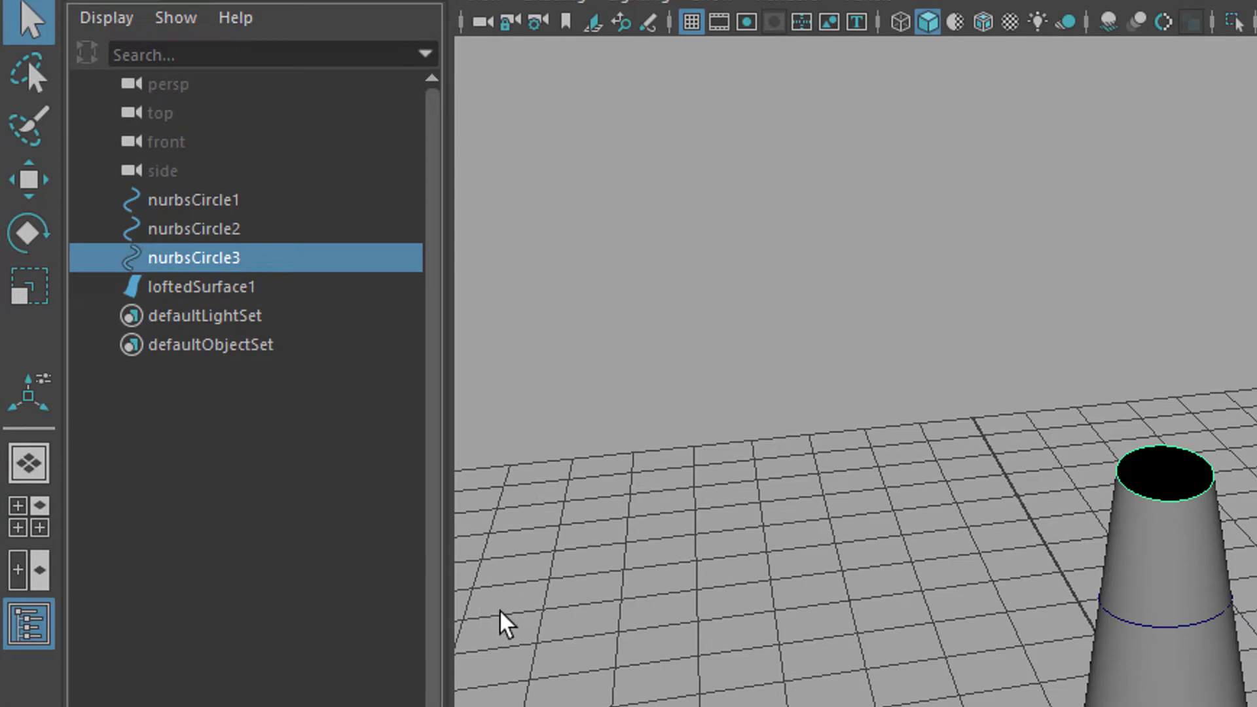
{"action": "key", "text": "ctrl+d"}
{"action": "key", "text": "w"}
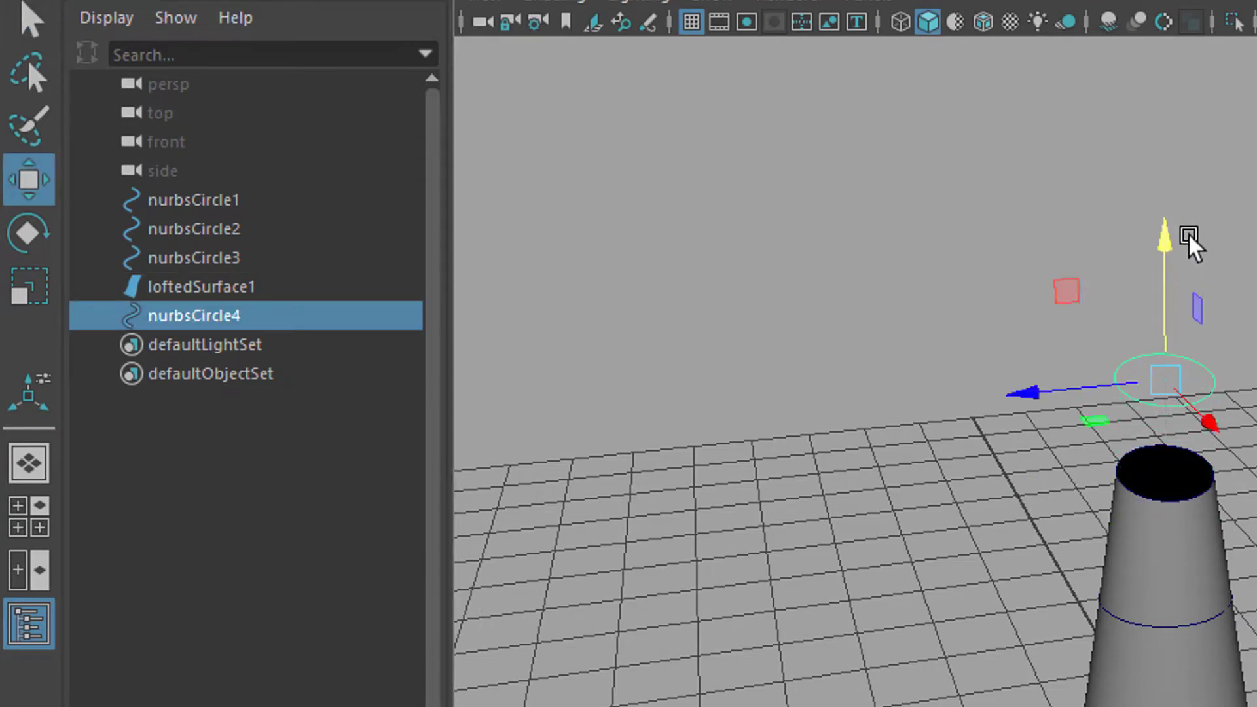
Scale the raised circle copy down slightly and rotate it to lie nearly level.
{"action": "key", "text": "r"}
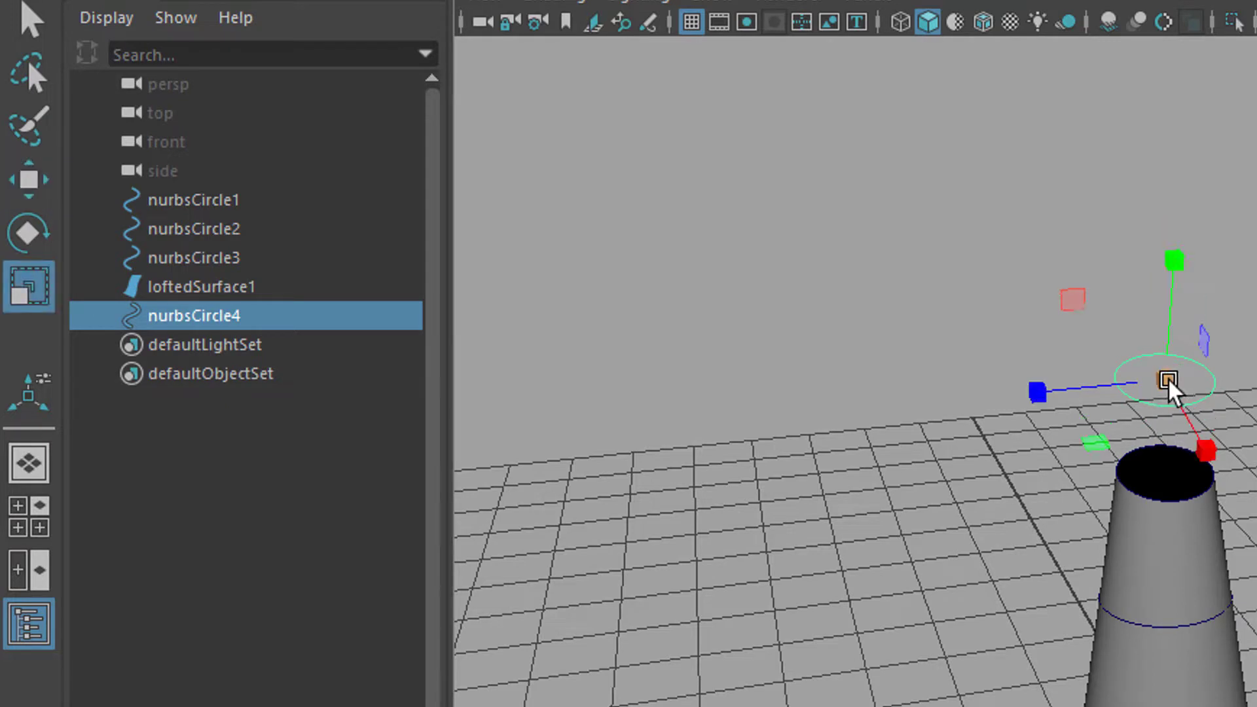
{"action": "left_click_drag", "start_coordinate": [1169, 382], "coordinate": [1161, 386]}
{"action": "key", "text": "e"}
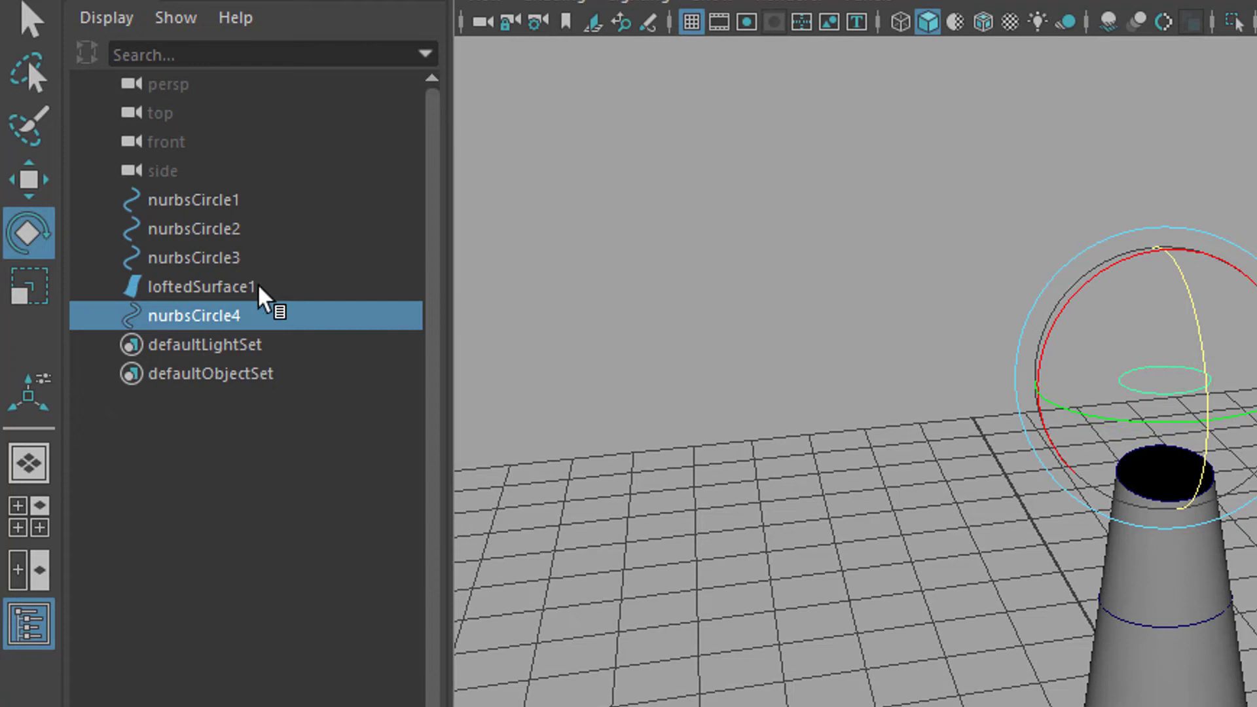
Loft a second surface from nurbsCircle3 to nurbsCircle4.
{"action": "left_click", "coordinate": [197, 258]}
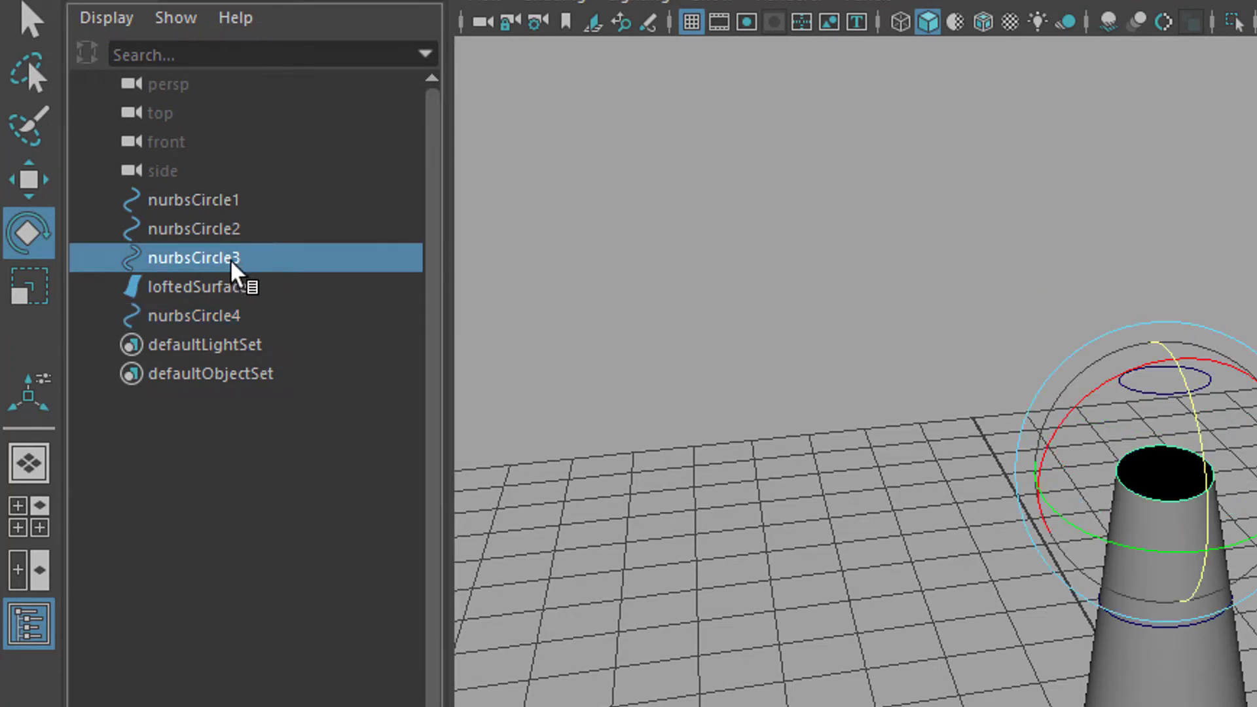
{"action": "left_click", "coordinate": [241, 317], "text": "ctrl"}
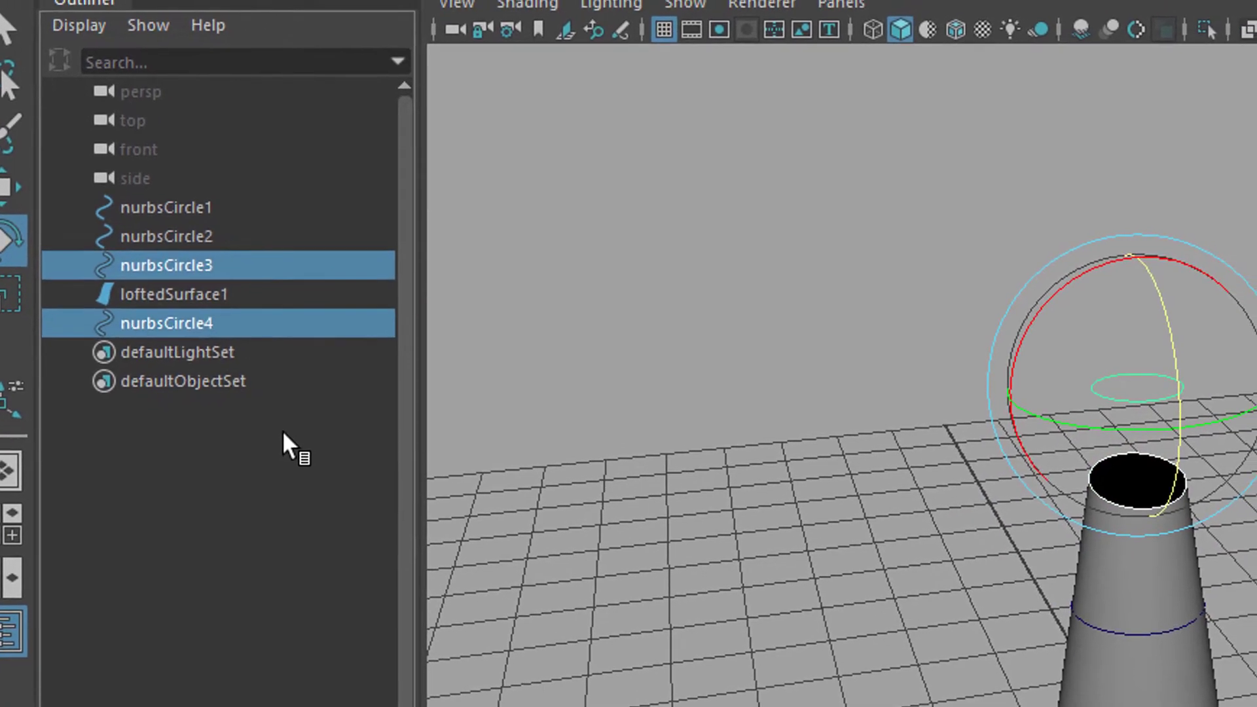
{"action": "key", "text": "q"}
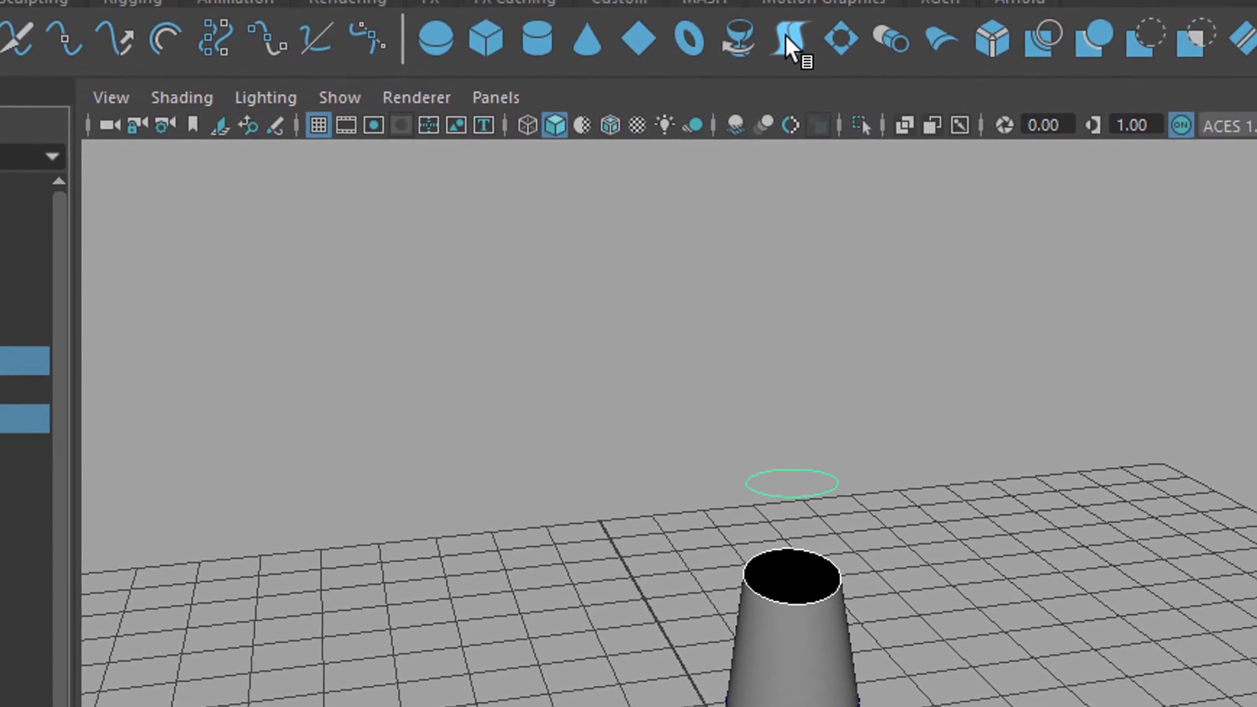
{"action": "left_click", "coordinate": [943, 5]}
{"action": "left_click_drag", "start_coordinate": [878, 706], "coordinate": [937, 706], "text": "alt"}
{"action": "left_click", "coordinate": [917, 706]}
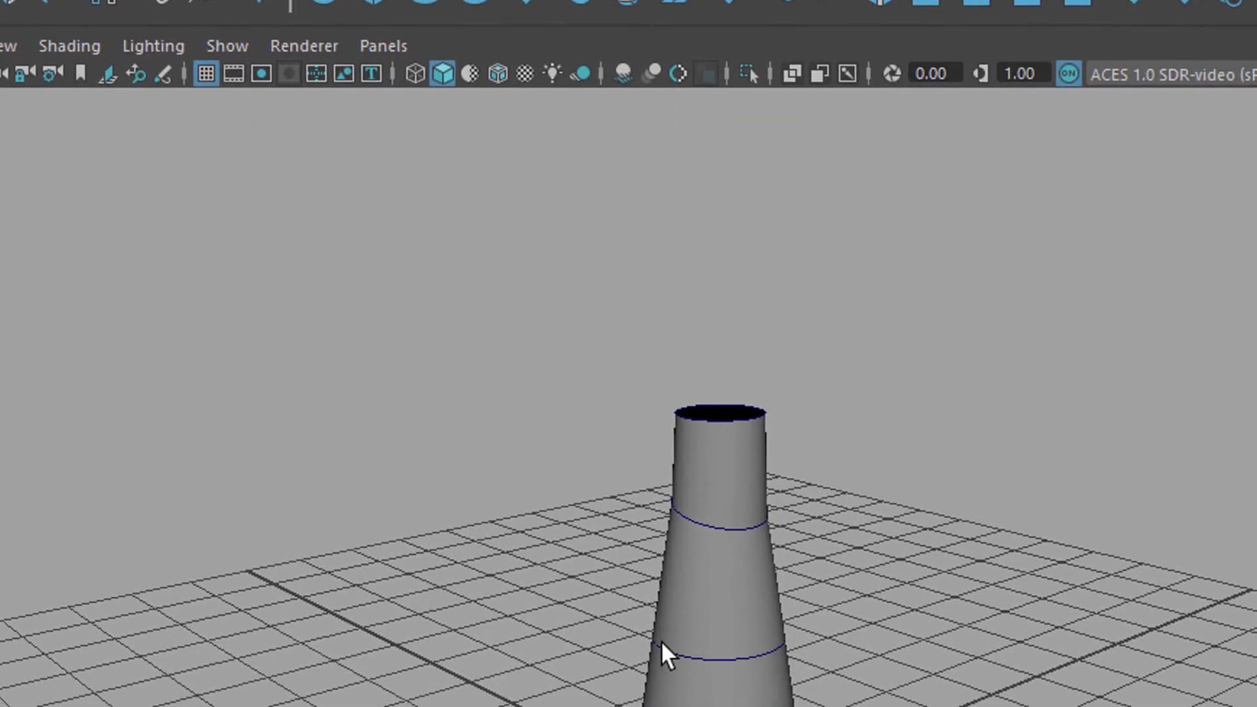
Select the upper lofted surface and examine its transition to the lower loft from several sides.
{"action": "left_click", "coordinate": [723, 410]}
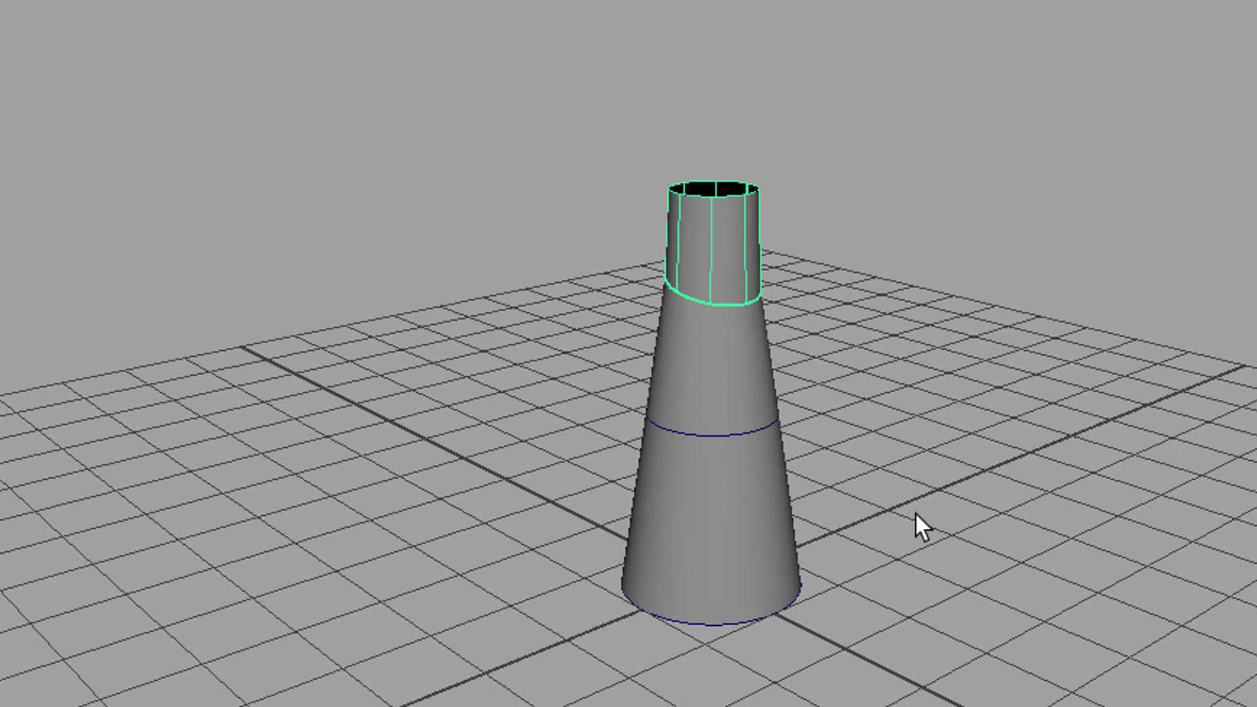
{"action": "left_click_drag", "start_coordinate": [916, 683], "coordinate": [898, 685], "text": "alt"}
{"action": "left_click_drag", "start_coordinate": [898, 491], "coordinate": [892, 494], "text": "alt"}
{"action": "middle_click_drag", "start_coordinate": [930, 394], "coordinate": [902, 426], "text": "alt"}
{"action": "right_click_drag", "start_coordinate": [795, 512], "coordinate": [1002, 494], "text": "alt"}
{"action": "middle_click_drag", "start_coordinate": [909, 507], "coordinate": [920, 450], "text": "alt"}
{"action": "left_click_drag", "start_coordinate": [919, 450], "coordinate": [913, 454], "text": "alt"}
{"action": "scroll", "coordinate": [915, 458], "scroll_direction": "down", "scroll_amount": 2}
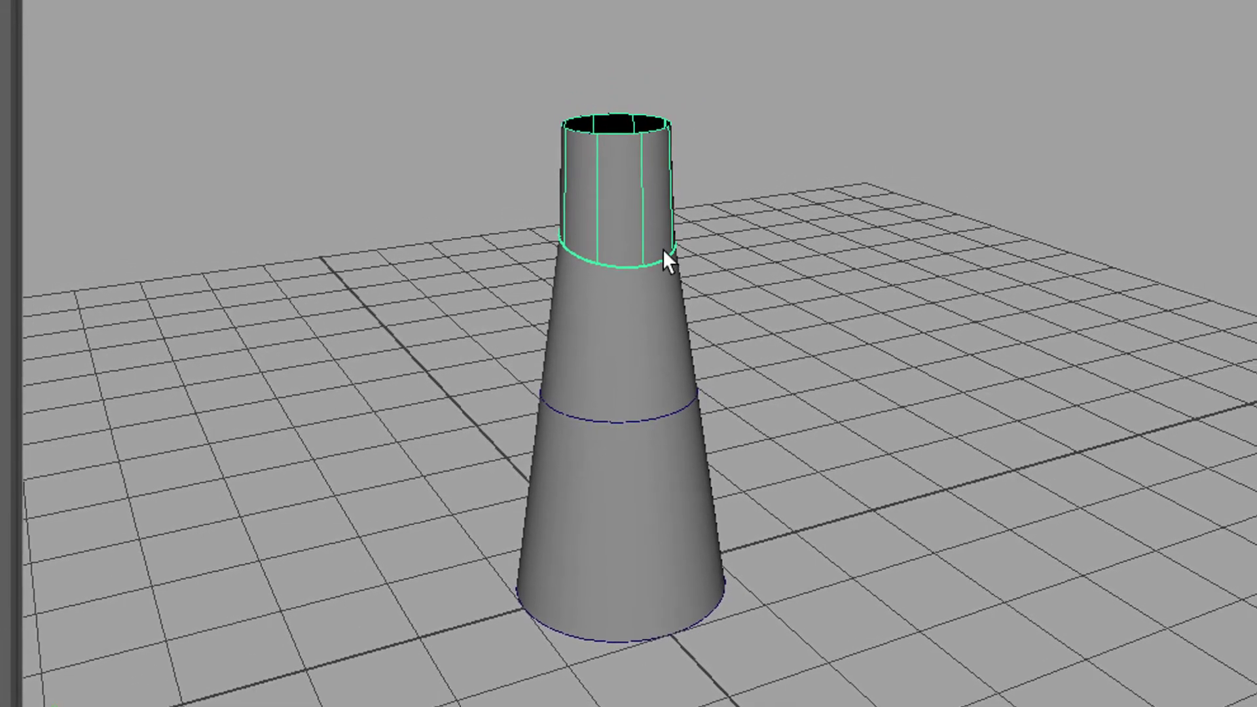
{"action": "left_click_drag", "start_coordinate": [621, 194], "coordinate": [711, 210], "text": "alt"}
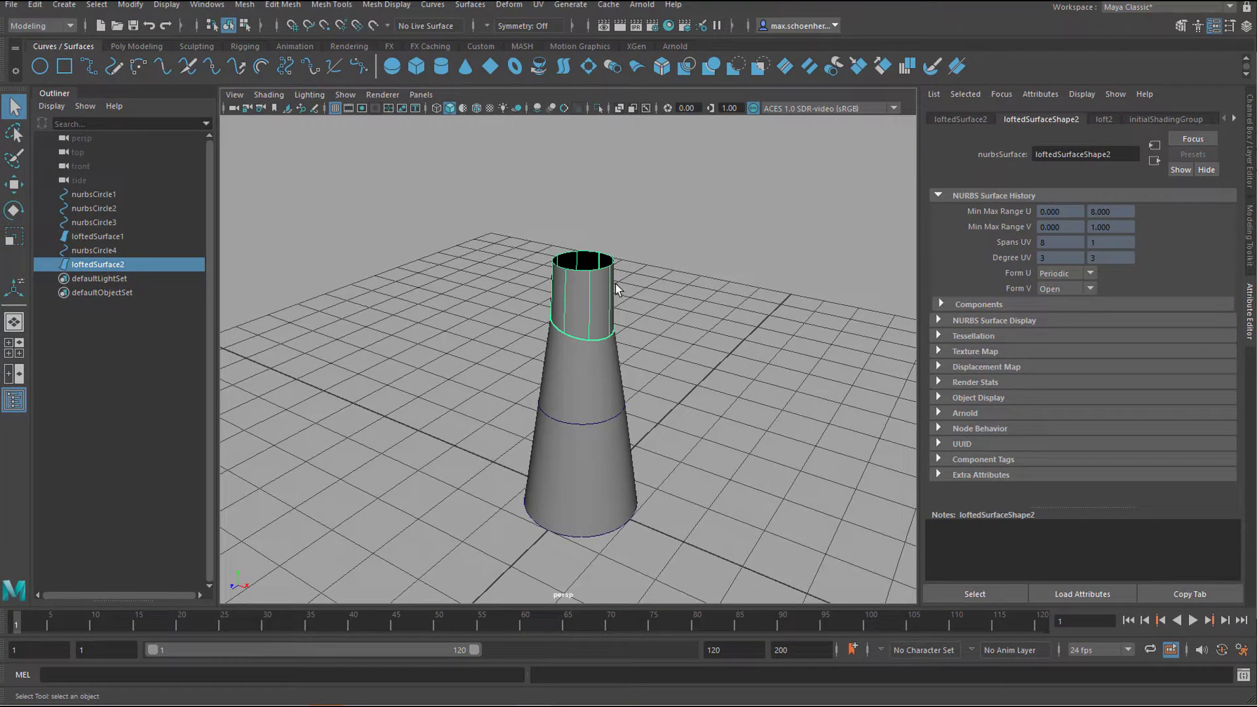
Set the upper loft's section spans to 3 in its loft history and inspect the denser surface.
{"action": "left_click", "coordinate": [1109, 119]}
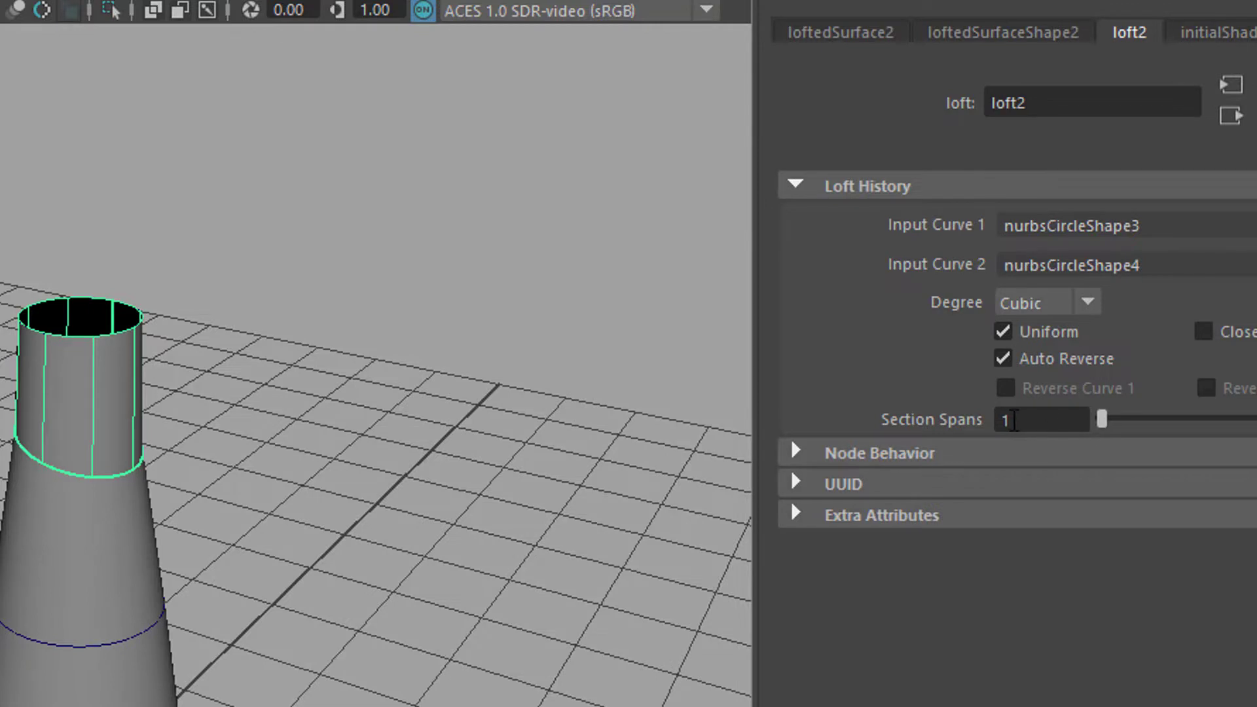
{"action": "left_click_drag", "start_coordinate": [1105, 424], "coordinate": [1161, 425]}
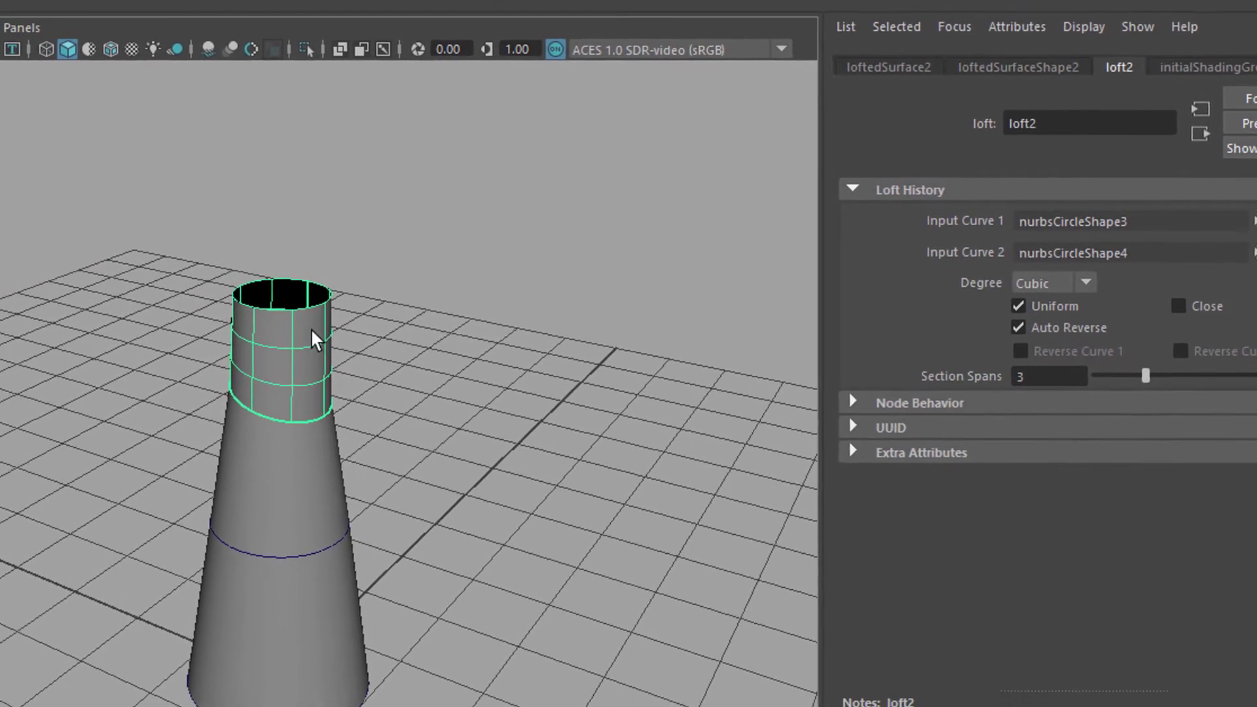
{"action": "left_click_drag", "start_coordinate": [240, 418], "coordinate": [349, 422], "text": "alt"}
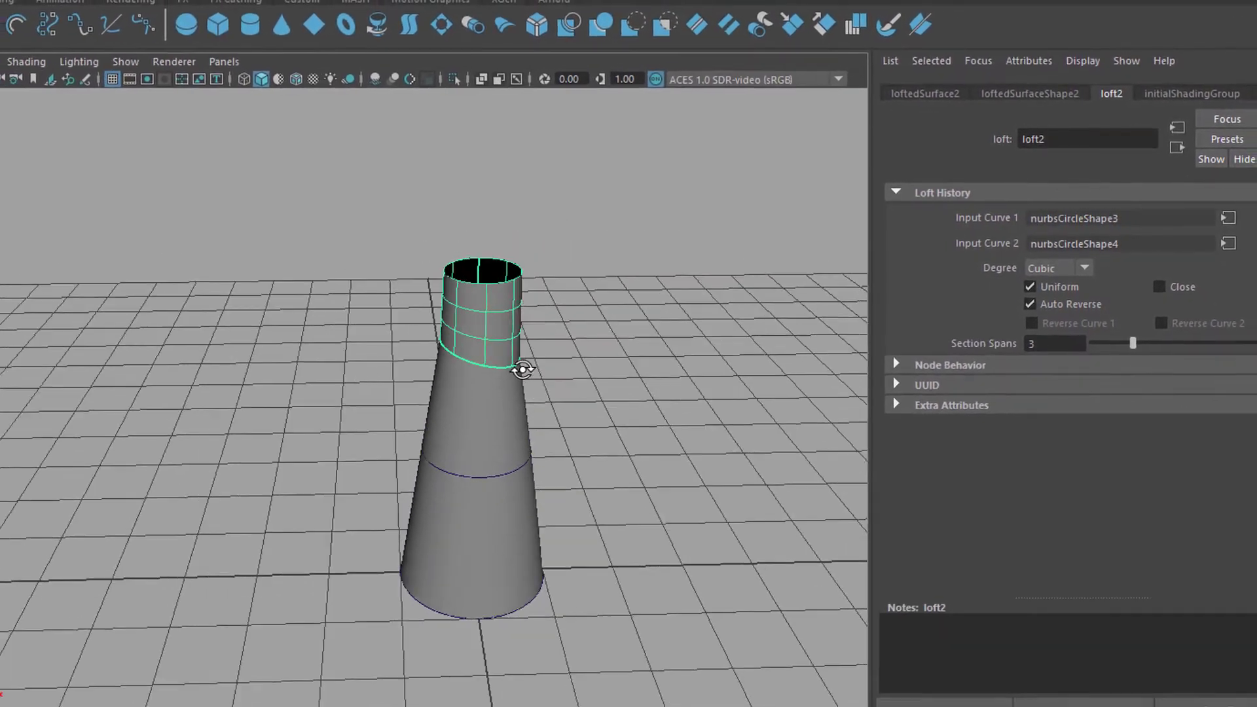
{"action": "left_click_drag", "start_coordinate": [523, 370], "coordinate": [429, 362], "text": "alt"}
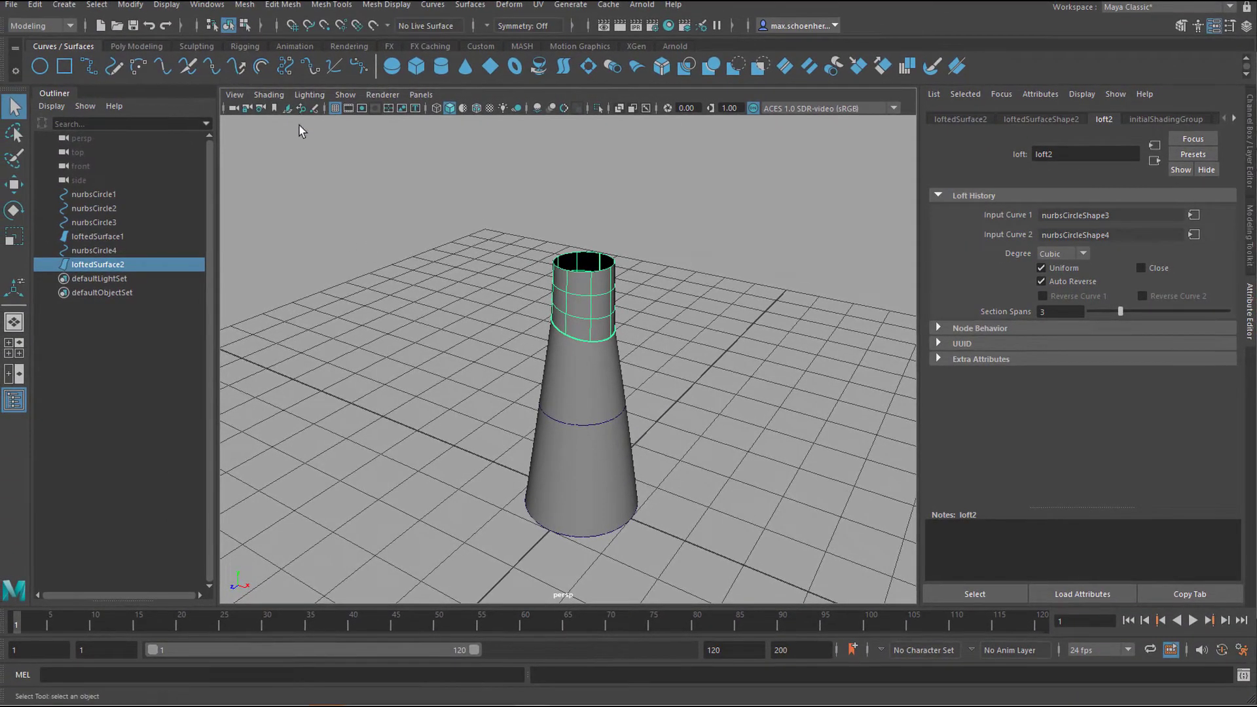
Convert the upper lofted surface to polygons using reset NURBS to Polygons options, with the type set to Quads and Standard fit tessellation.
{"action": "left_click", "coordinate": [130, 5]}
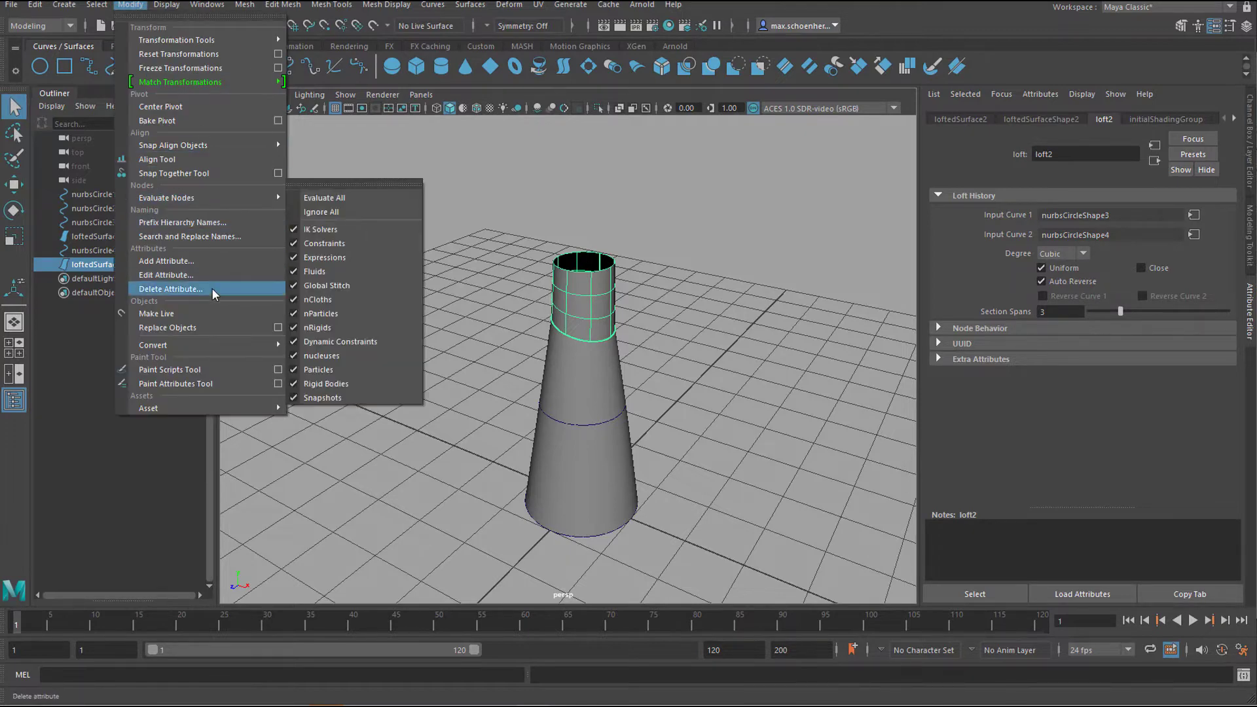
{"action": "mouse_move", "coordinate": [218, 347]}
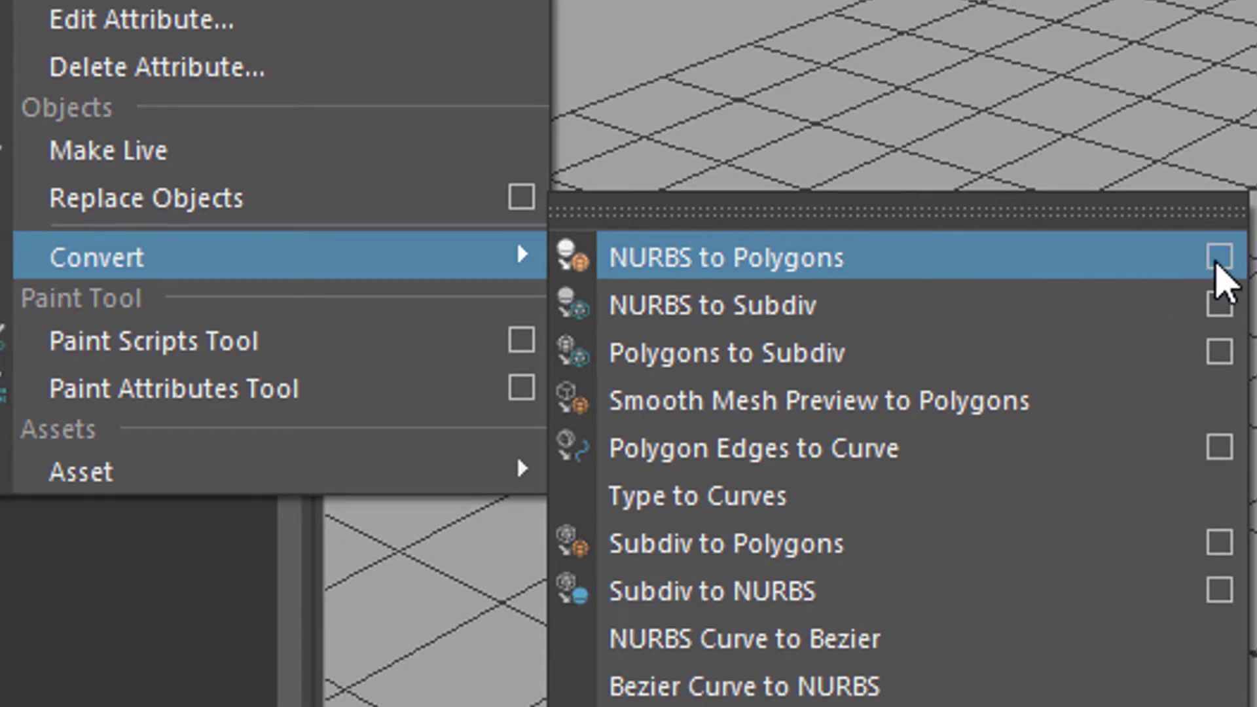
{"action": "left_click", "coordinate": [1219, 259]}
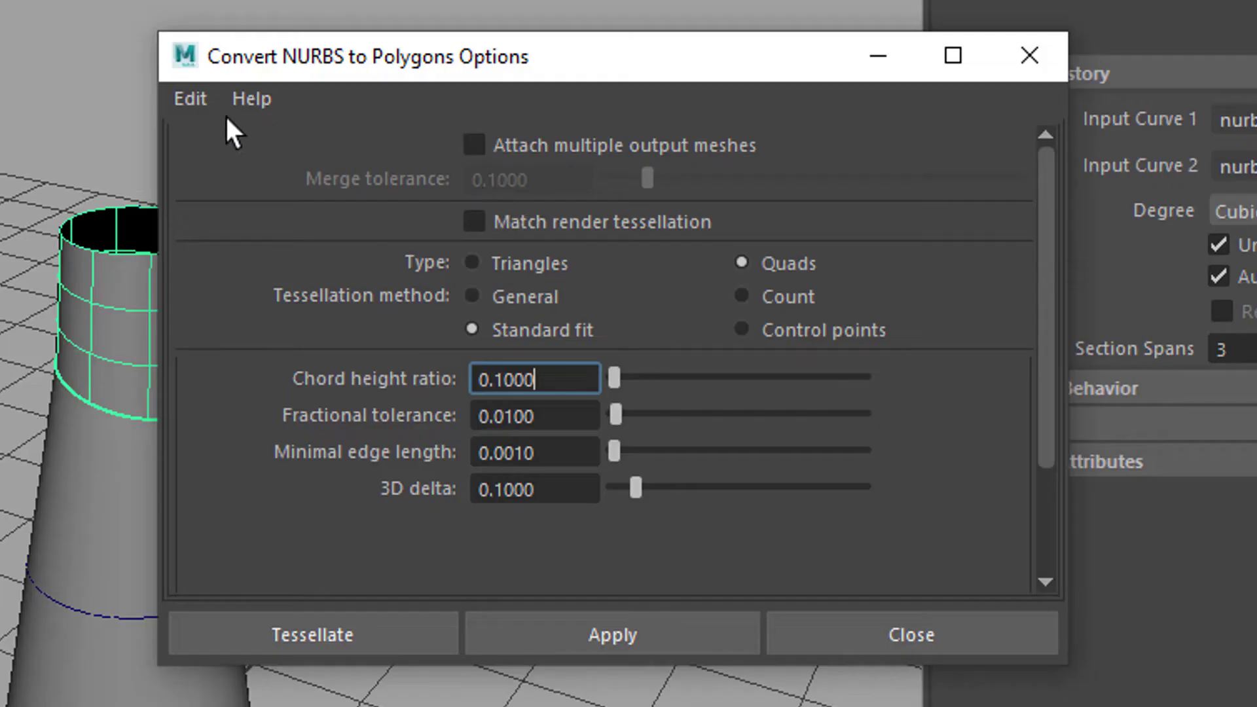
{"action": "left_click", "coordinate": [190, 99]}
{"action": "left_click", "coordinate": [223, 165]}
{"action": "left_click_drag", "start_coordinate": [535, 56], "coordinate": [732, 0]}
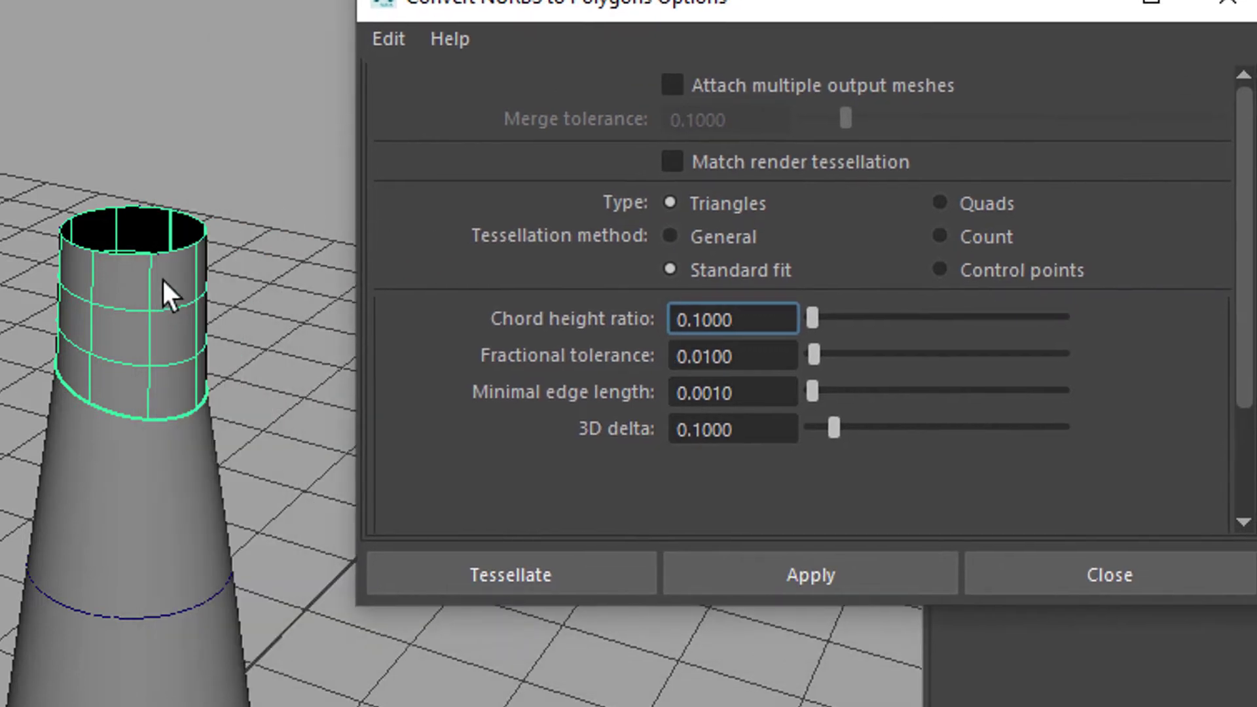
{"action": "left_click", "coordinate": [941, 202]}
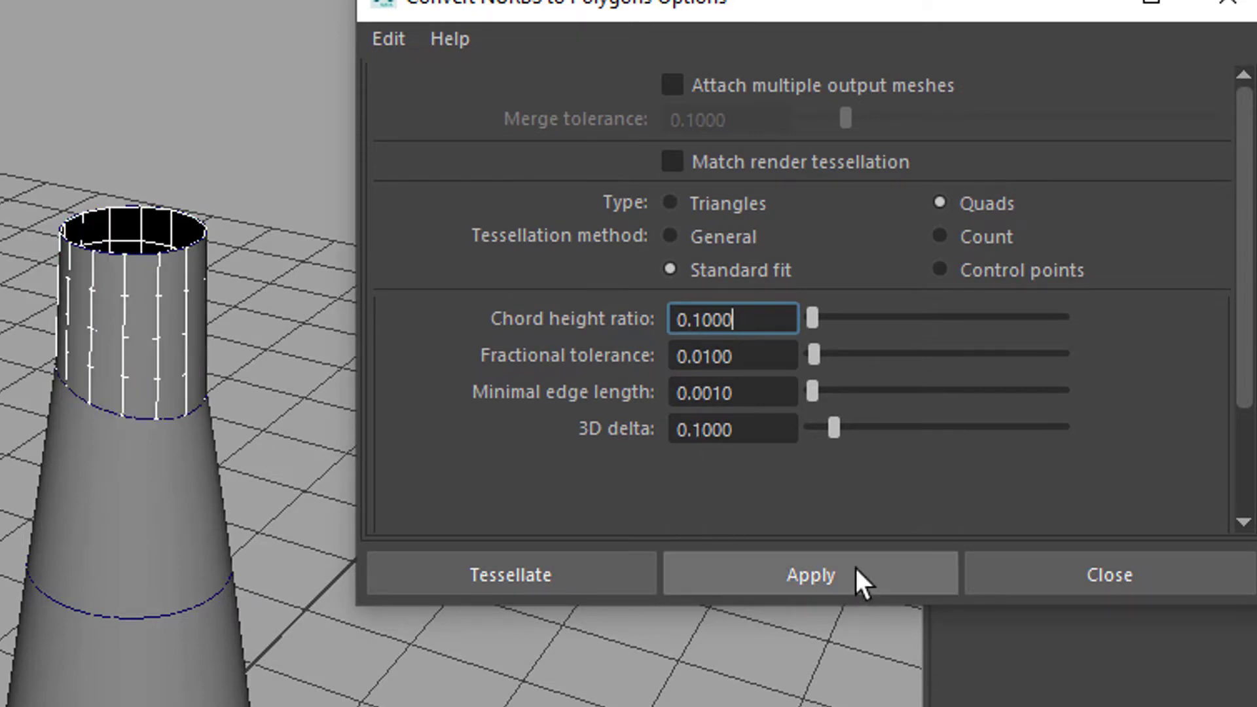
{"action": "left_click", "coordinate": [1091, 575]}
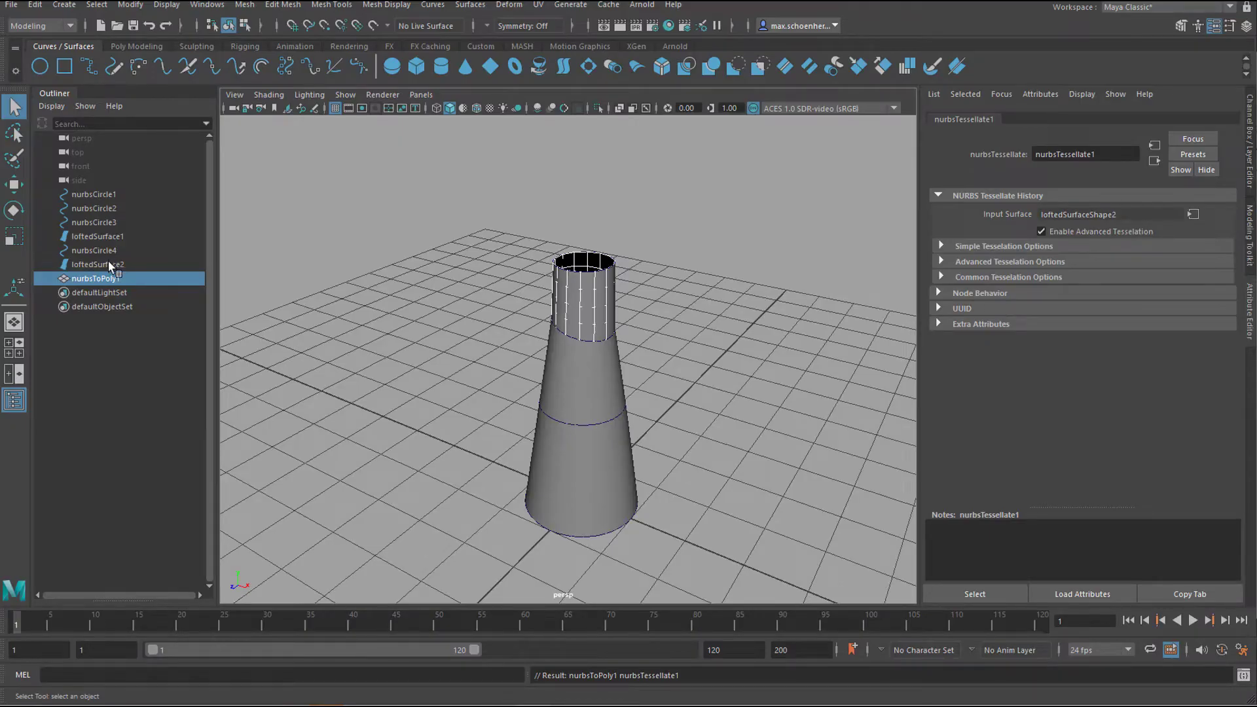
Hide the original loftedSurface2, then select the converted polygon mesh and switch it to face selection.
{"action": "left_click", "coordinate": [109, 264]}
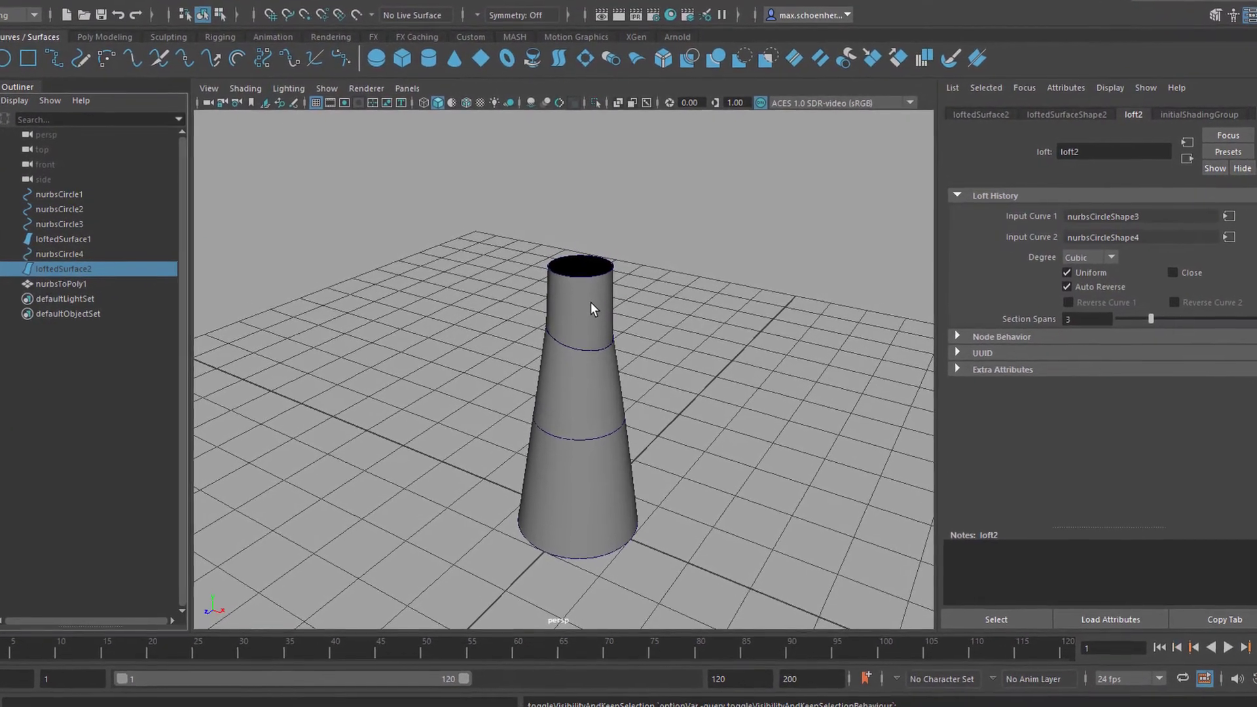
{"action": "left_click", "coordinate": [588, 307]}
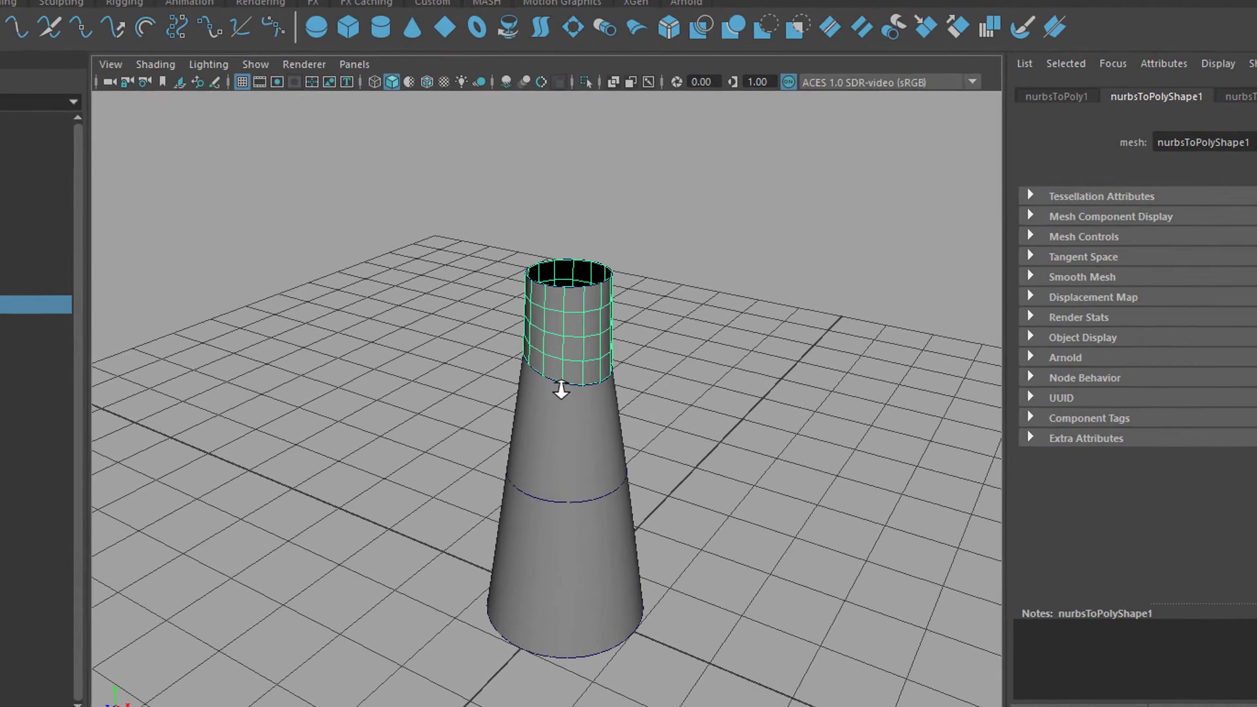
{"action": "scroll", "coordinate": [561, 390], "scroll_direction": "up", "scroll_amount": 3}
{"action": "right_click", "coordinate": [581, 301]}
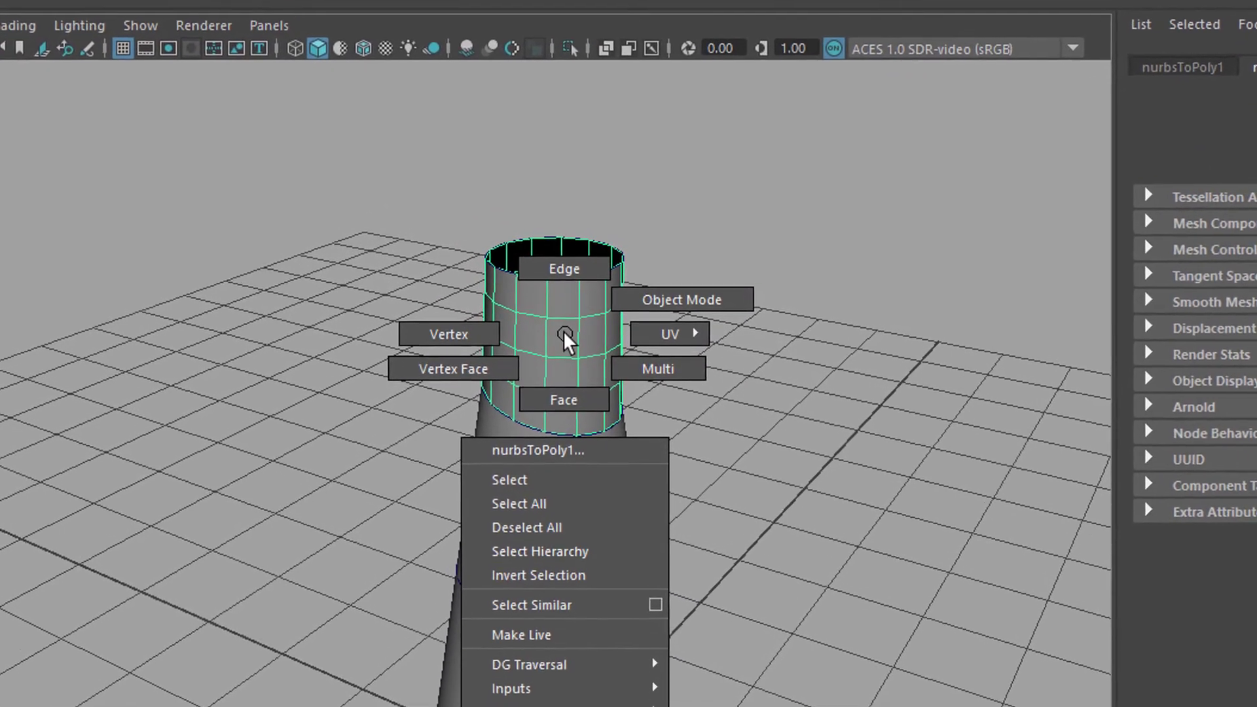
{"action": "left_click", "coordinate": [564, 399]}
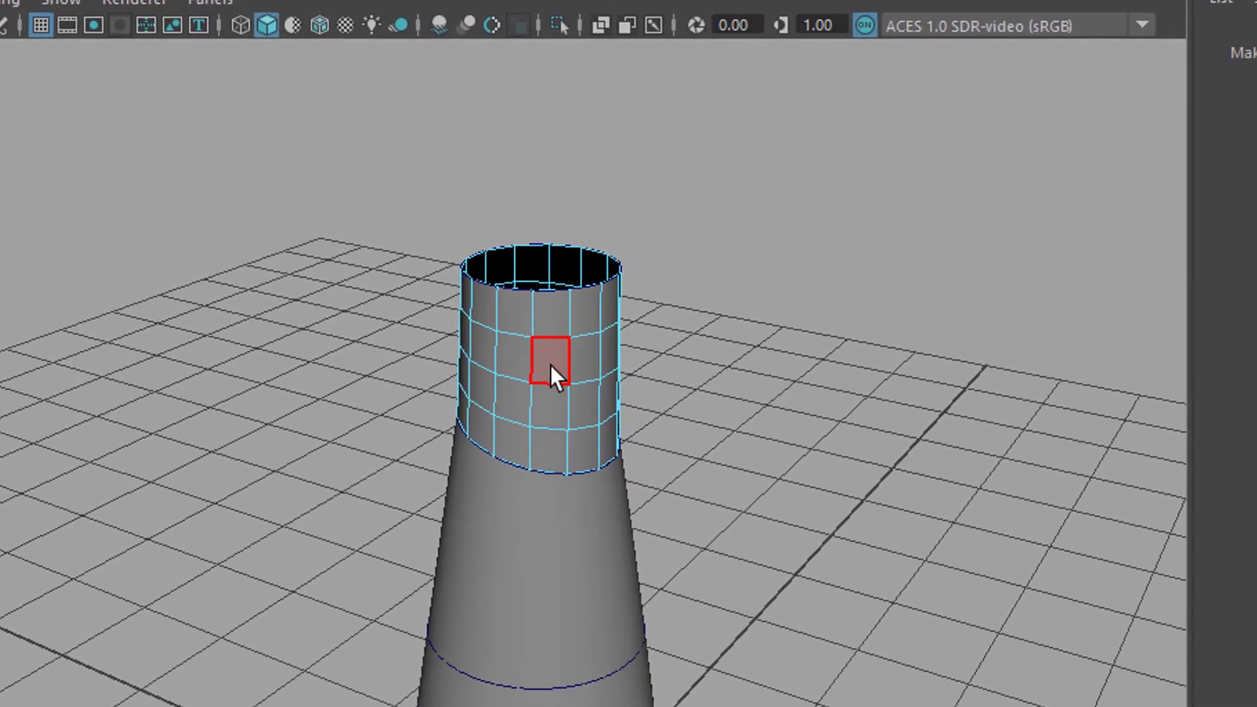
Select several separate faces spread around the polygon tube's wall.
{"action": "left_click", "coordinate": [551, 365]}
{"action": "left_click_drag", "start_coordinate": [485, 388], "coordinate": [800, 473], "text": "alt"}
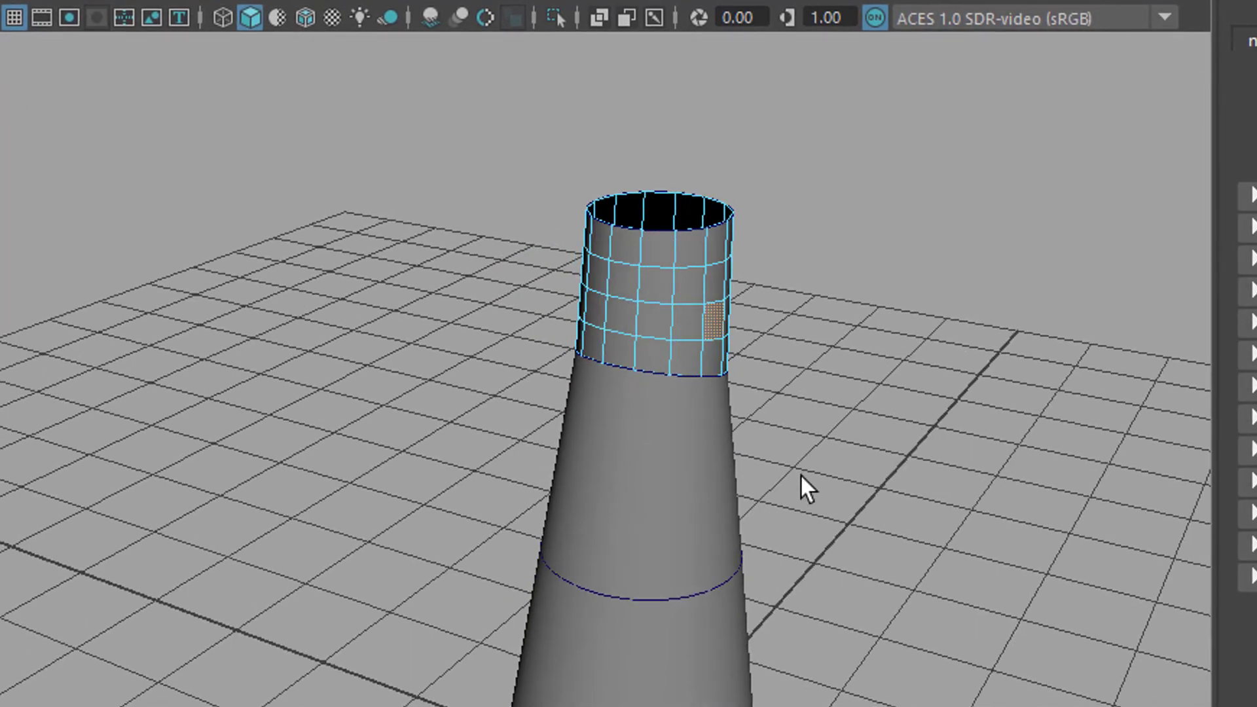
{"action": "left_click_drag", "start_coordinate": [594, 310], "coordinate": [961, 410], "text": "alt"}
{"action": "left_click", "coordinate": [376, 254], "text": "shift"}
{"action": "left_click_drag", "start_coordinate": [429, 419], "coordinate": [759, 403], "text": "alt"}
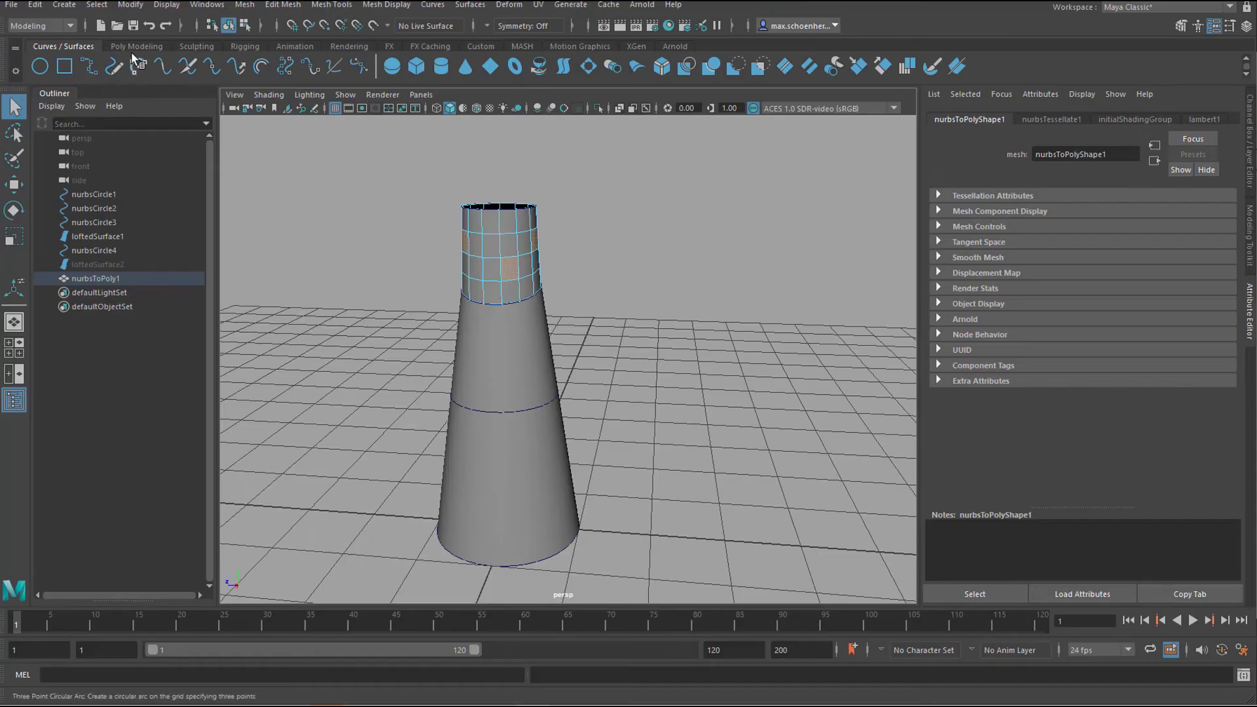
Extrude the selected faces outward so they form separate blocks protruding from the polygon tube.
{"action": "left_click", "coordinate": [131, 46]}
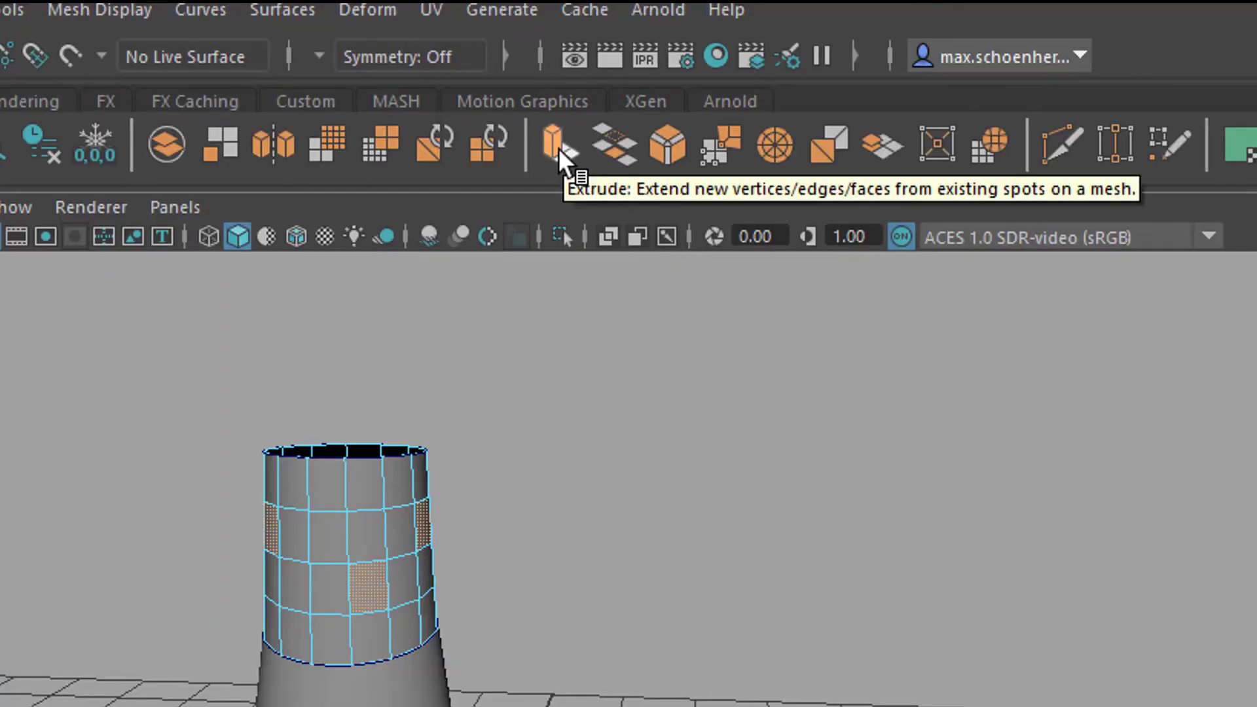
{"action": "left_click", "coordinate": [558, 149]}
{"action": "left_click_drag", "start_coordinate": [604, 600], "coordinate": [609, 688], "text": "alt"}
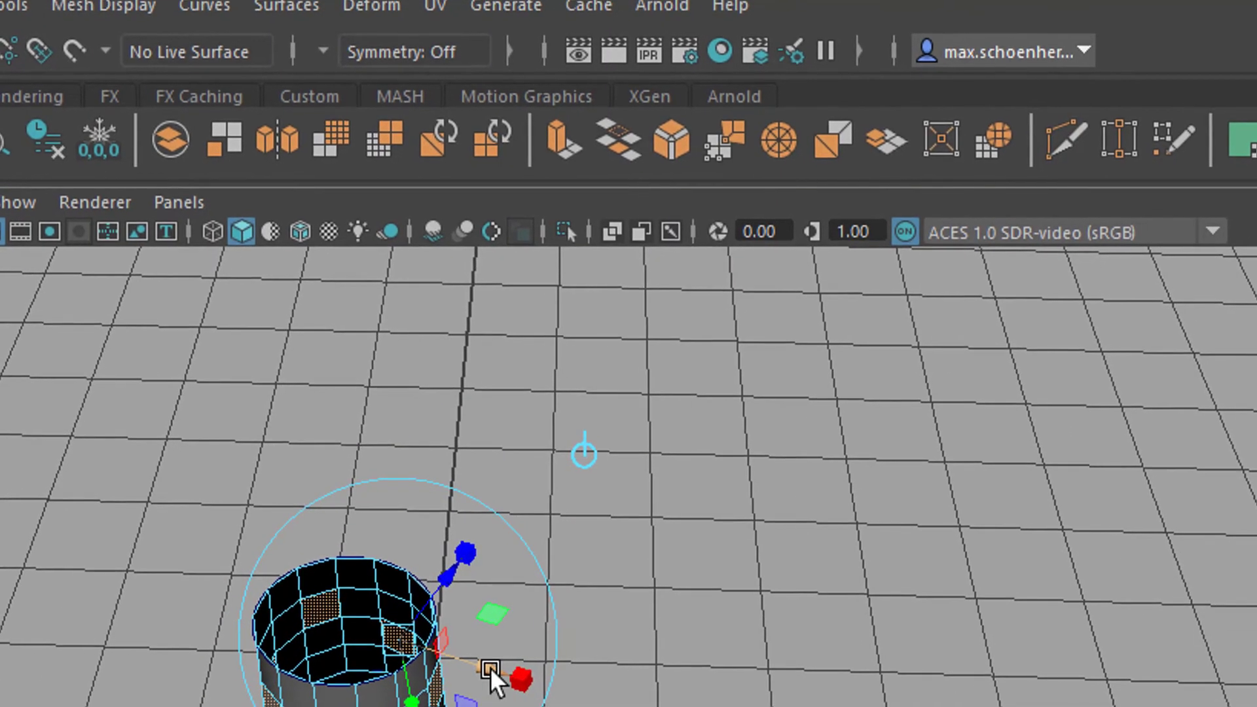
{"action": "mouse_move", "coordinate": [485, 672]}
{"action": "left_mouse_down"}
{"action": "mouse_move", "coordinate": [512, 683]}
{"action": "mouse_move", "coordinate": [485, 680]}
{"action": "left_mouse_up"}
{"action": "left_click_drag", "start_coordinate": [522, 634], "coordinate": [485, 628]}
{"action": "key", "text": "ctrl+z"}
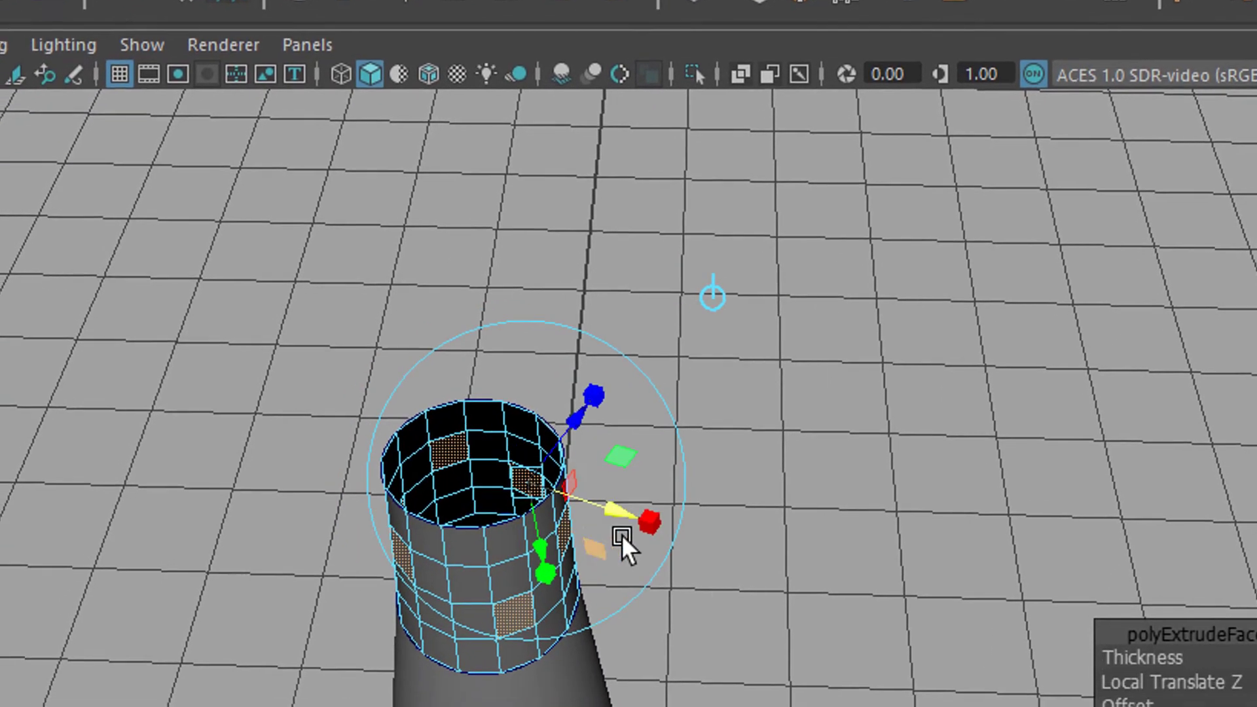
{"action": "left_click_drag", "start_coordinate": [685, 690], "coordinate": [451, 681], "text": "alt"}
{"action": "left_click_drag", "start_coordinate": [736, 288], "coordinate": [813, 277]}
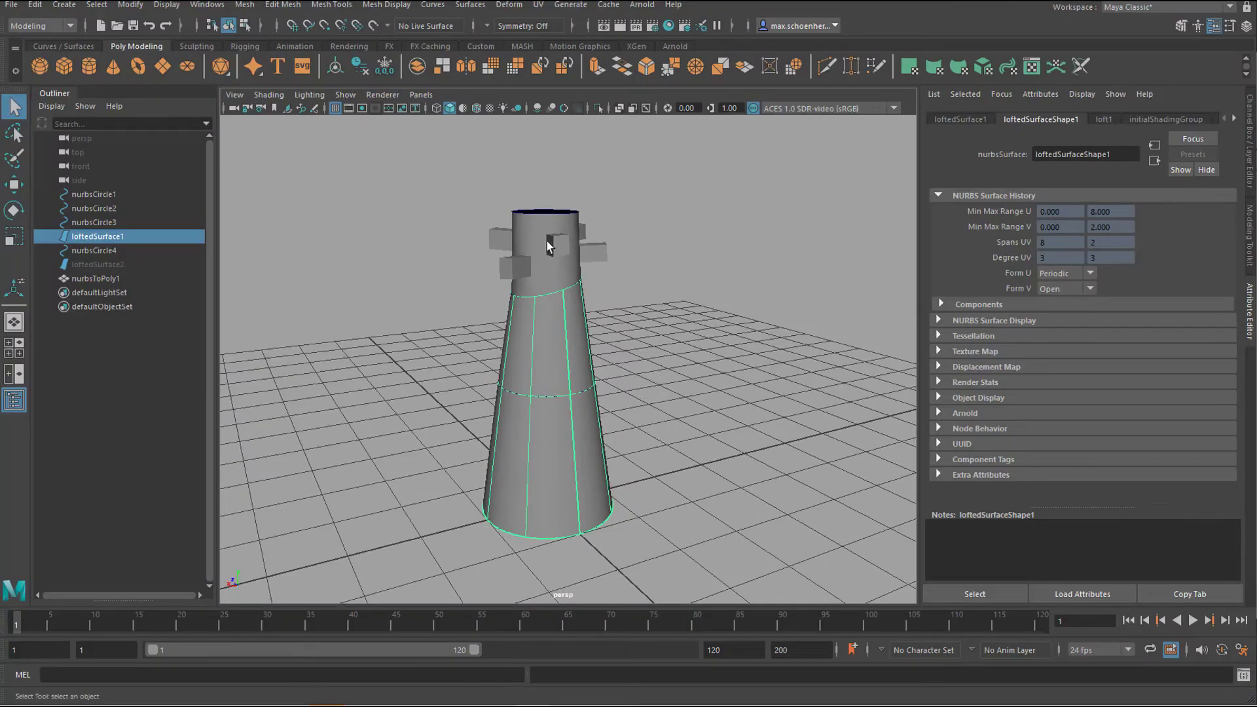